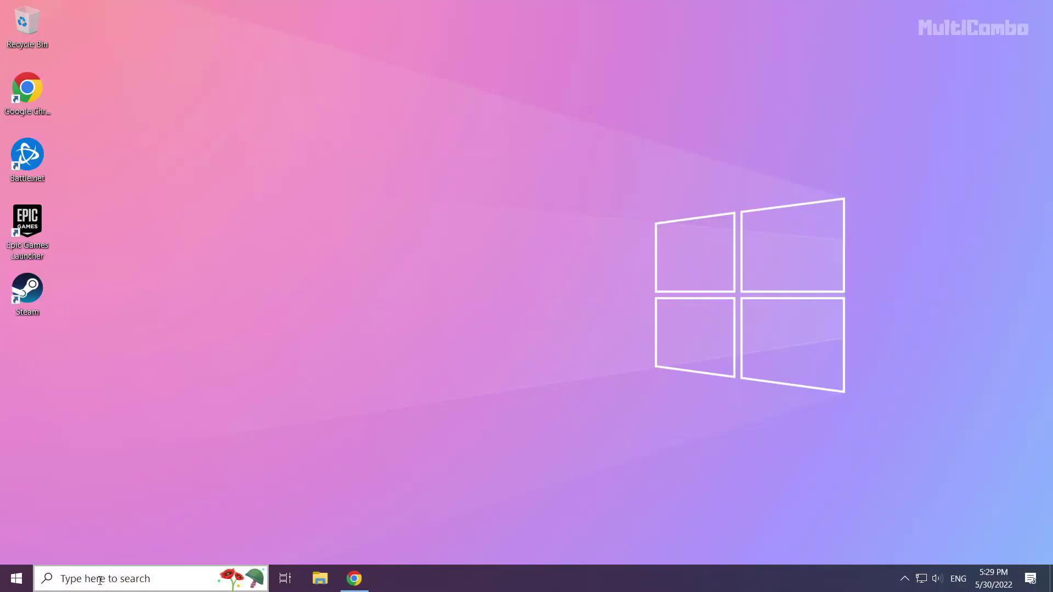
Search Windows for 'device manager'.
{"action": "left_click", "coordinate": [128, 579]}
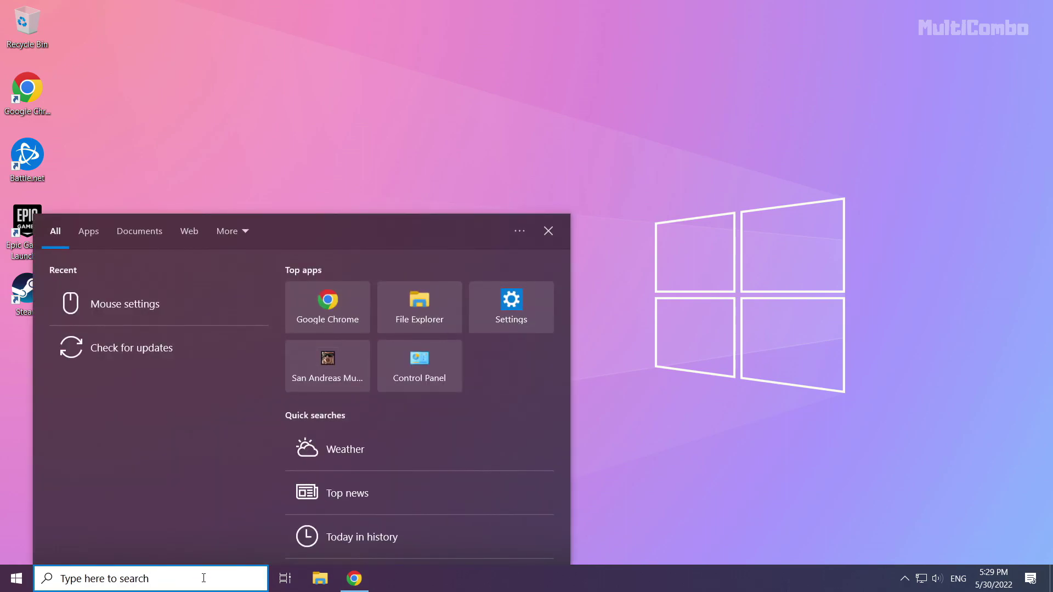
{"action": "type", "text": "devic"}
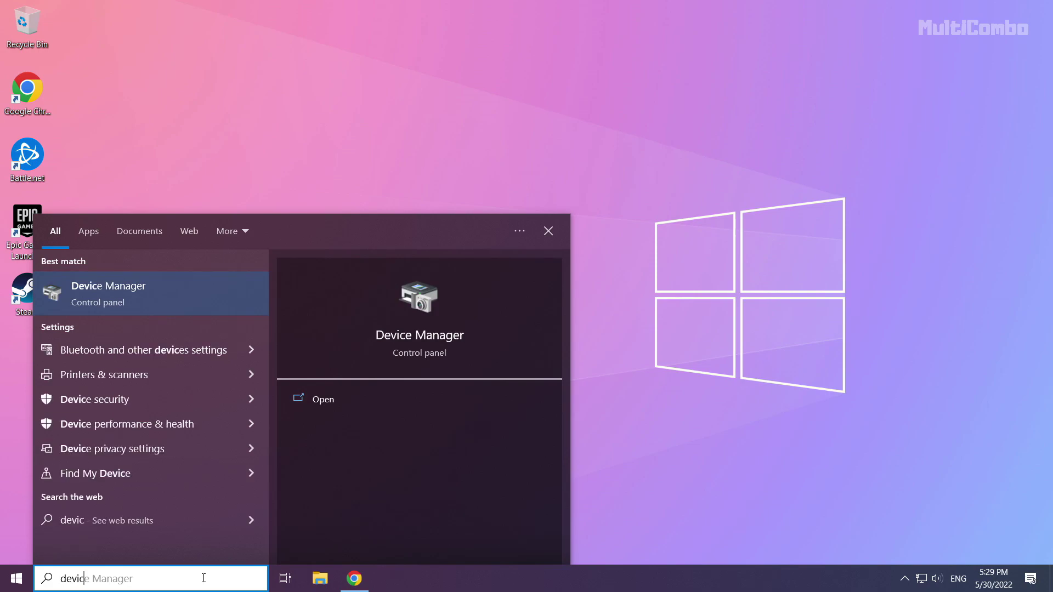
{"action": "type", "text": "e mana"}
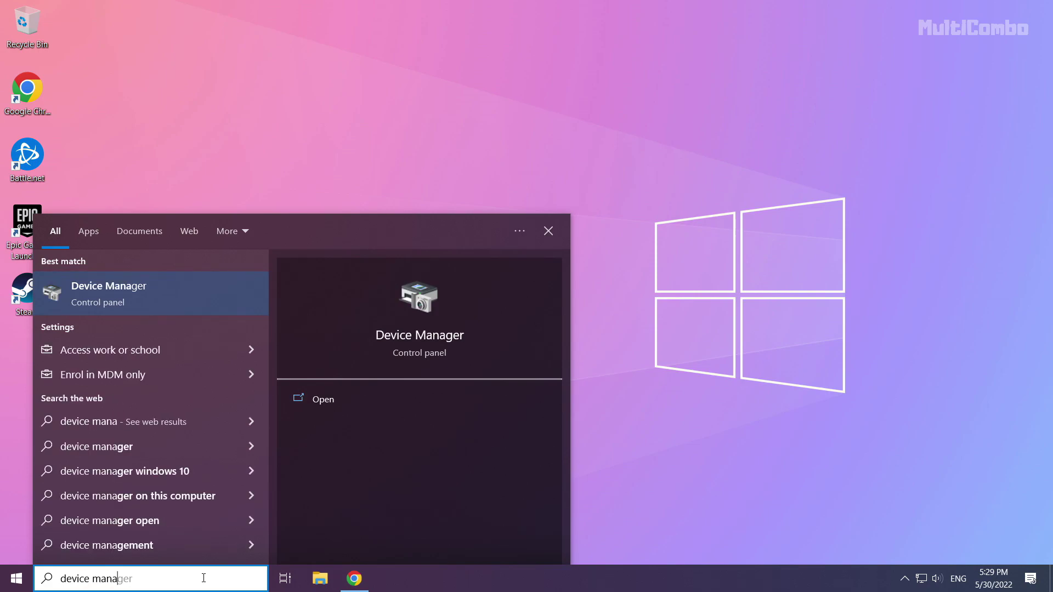
{"action": "type", "text": "ger"}
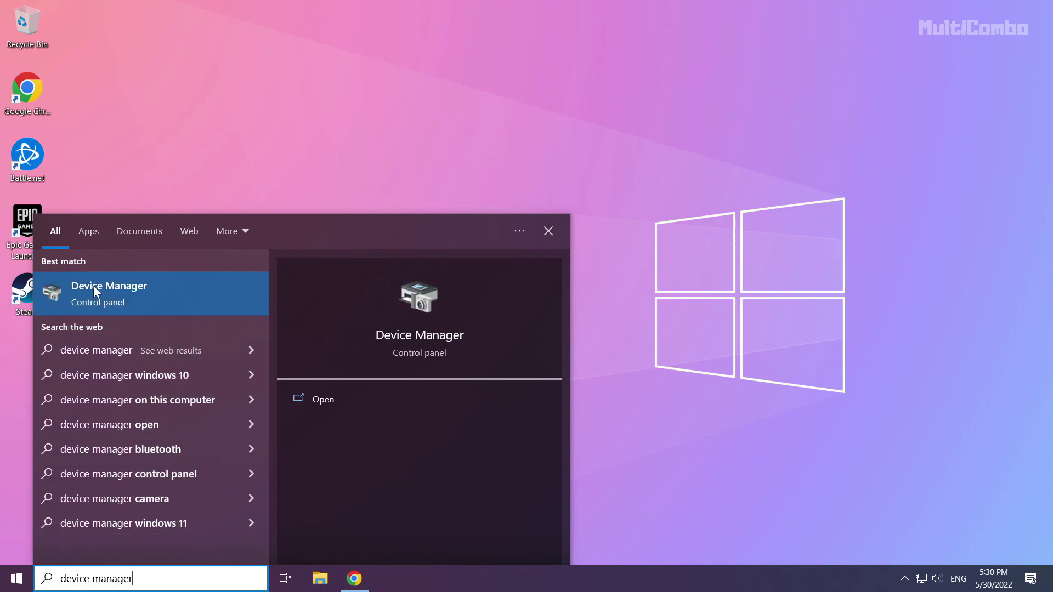
Launch Device Manager, expand Display adapters and select the NVIDIA GeForce GTX 1050 Ti.
{"action": "left_click", "coordinate": [121, 291]}
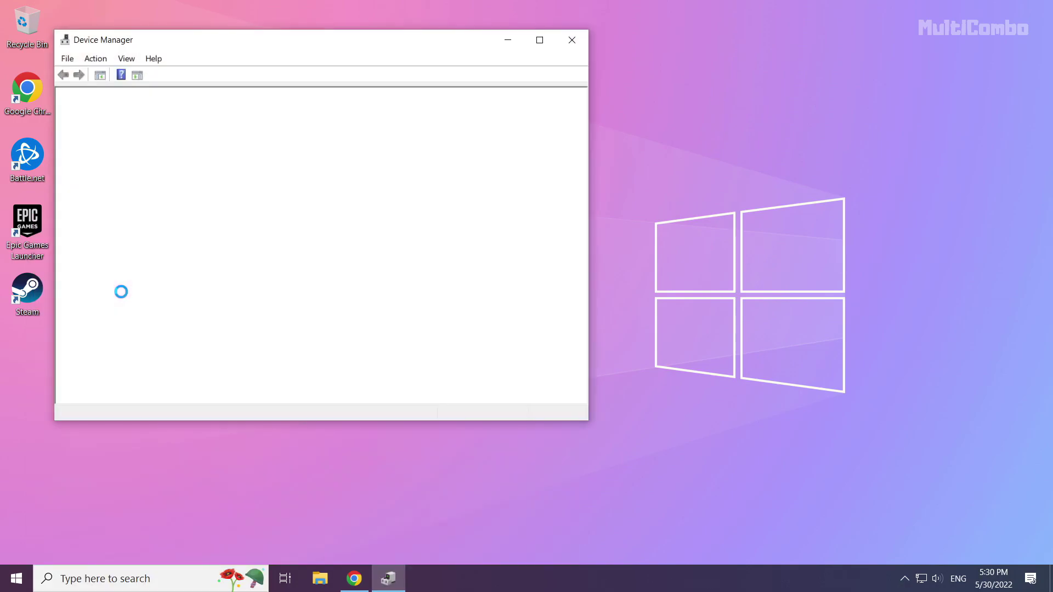
{"action": "left_click_drag", "start_coordinate": [243, 42], "coordinate": [444, 97]}
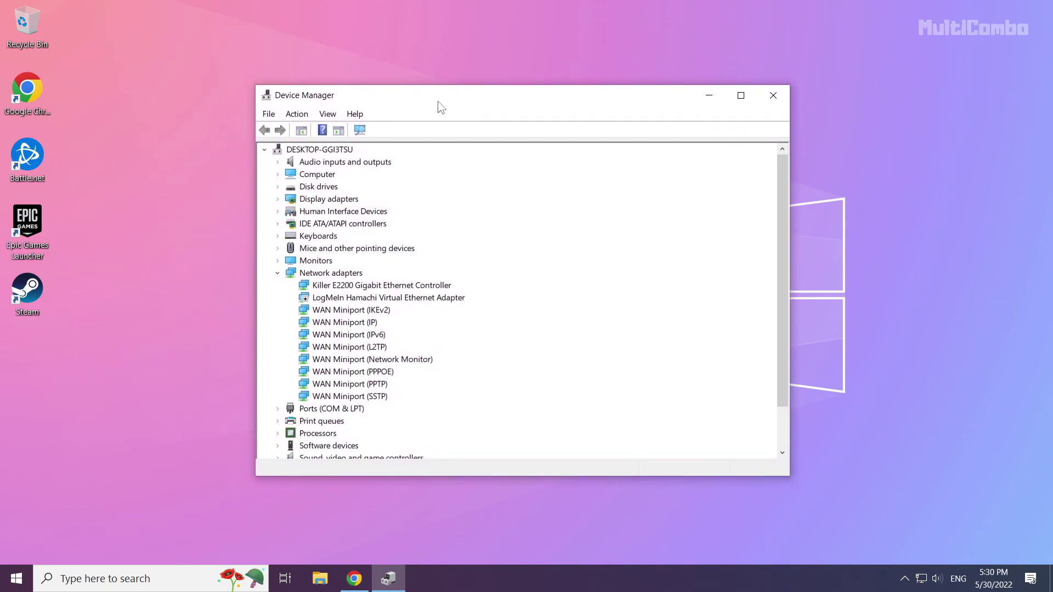
{"action": "left_click", "coordinate": [306, 200]}
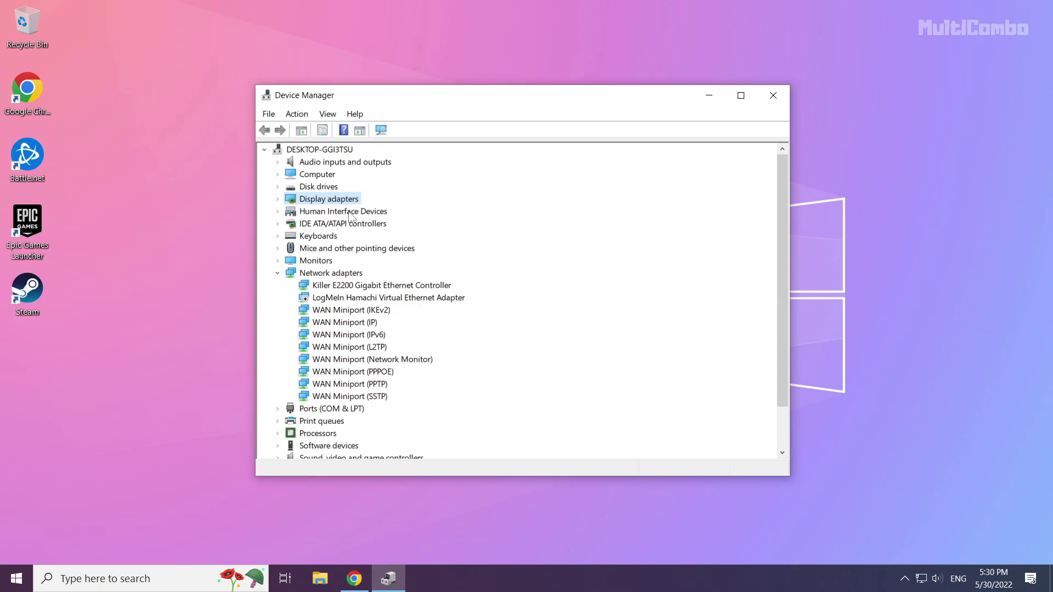
{"action": "left_click", "coordinate": [277, 200]}
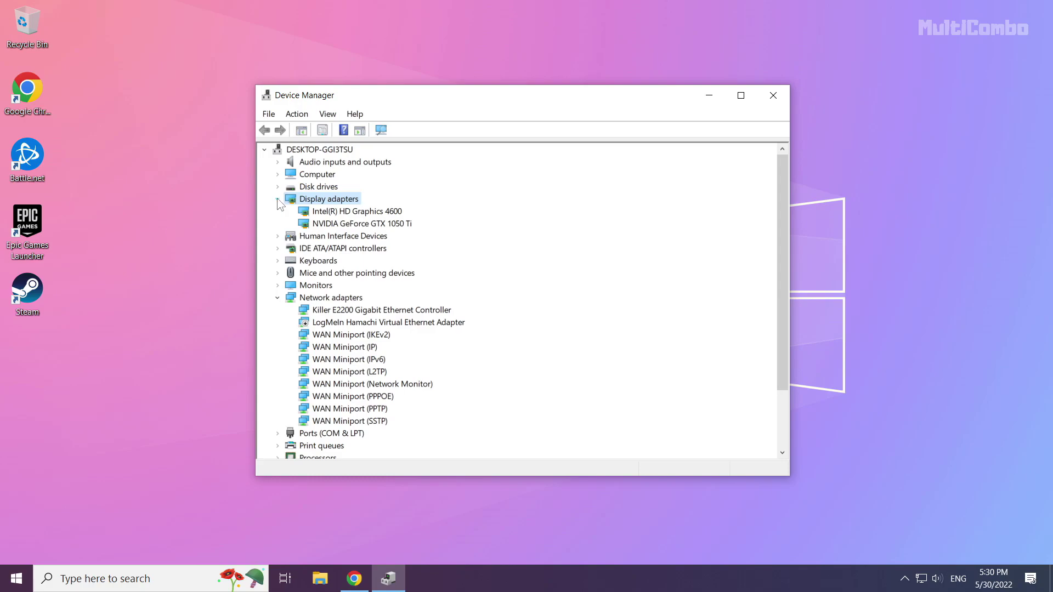
{"action": "left_click", "coordinate": [340, 225]}
{"action": "left_click", "coordinate": [345, 213]}
{"action": "left_click", "coordinate": [344, 226]}
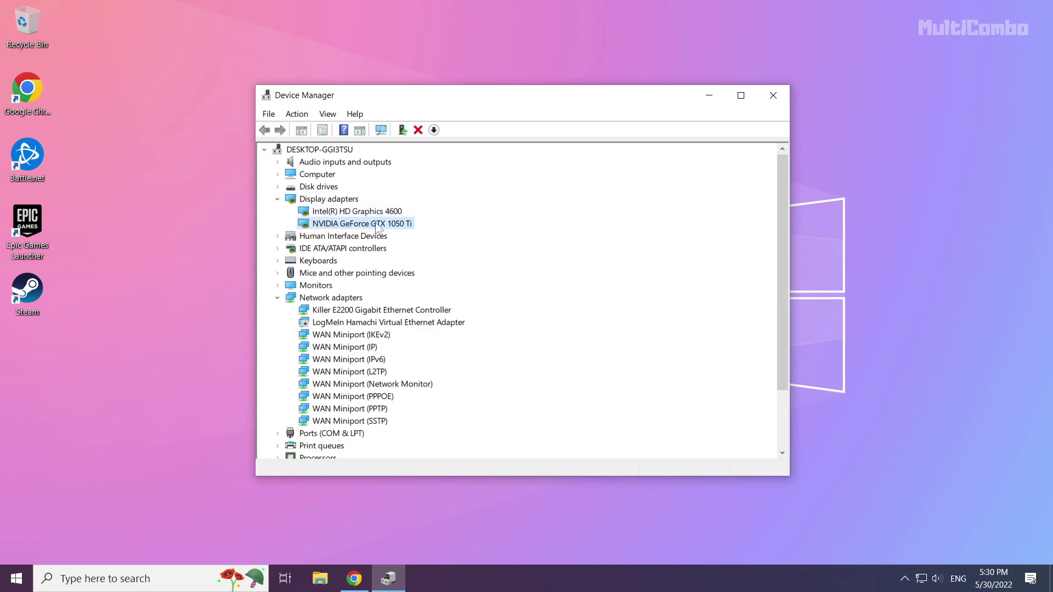
Search automatically for an NVIDIA GeForce GTX 1050 Ti driver, confirming the best one is installed.
{"action": "right_click", "coordinate": [343, 224]}
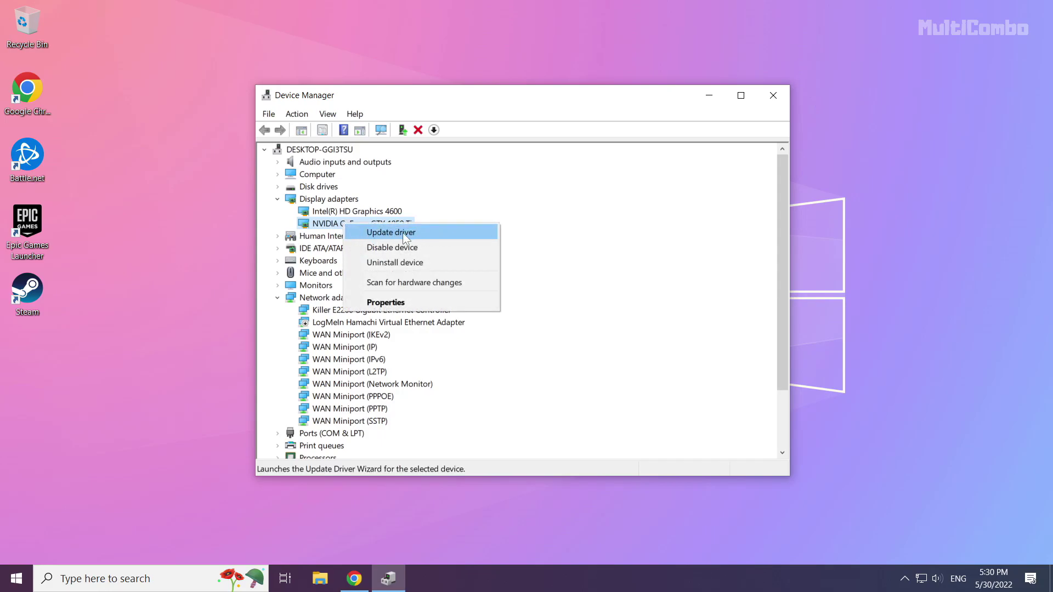
{"action": "left_click", "coordinate": [409, 237]}
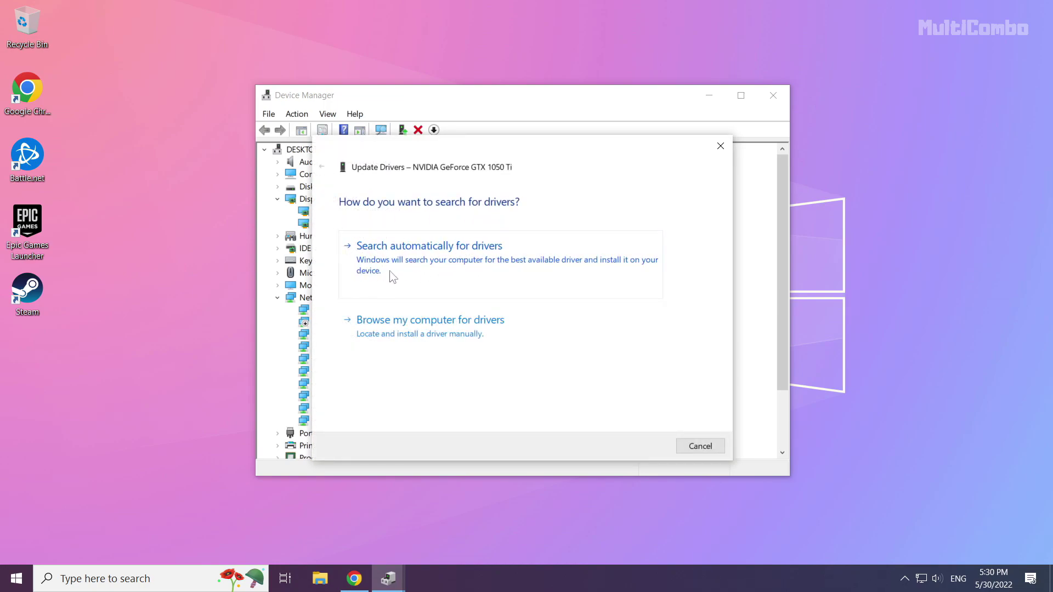
{"action": "left_click", "coordinate": [473, 280]}
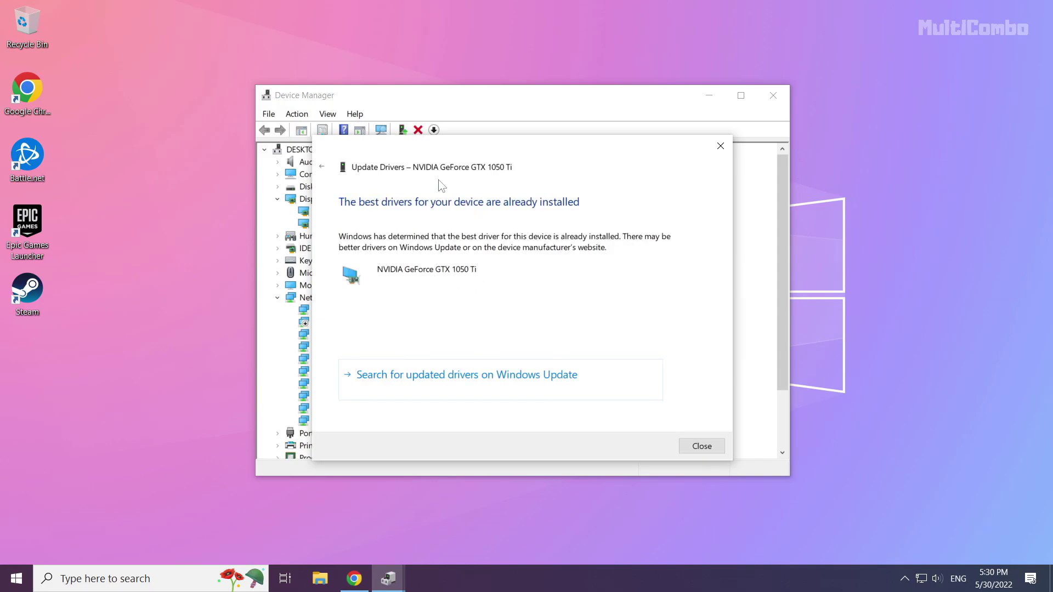
{"action": "left_click", "coordinate": [705, 446]}
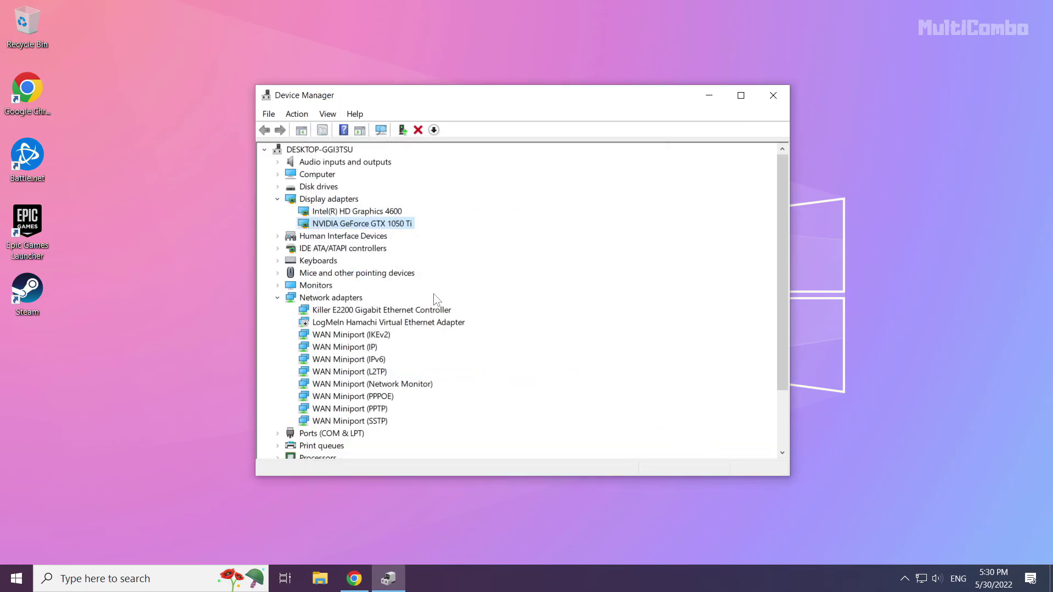
Search automatically for an Intel(R) HD Graphics 4600 driver, confirming the best one is installed.
{"action": "left_click", "coordinate": [330, 212]}
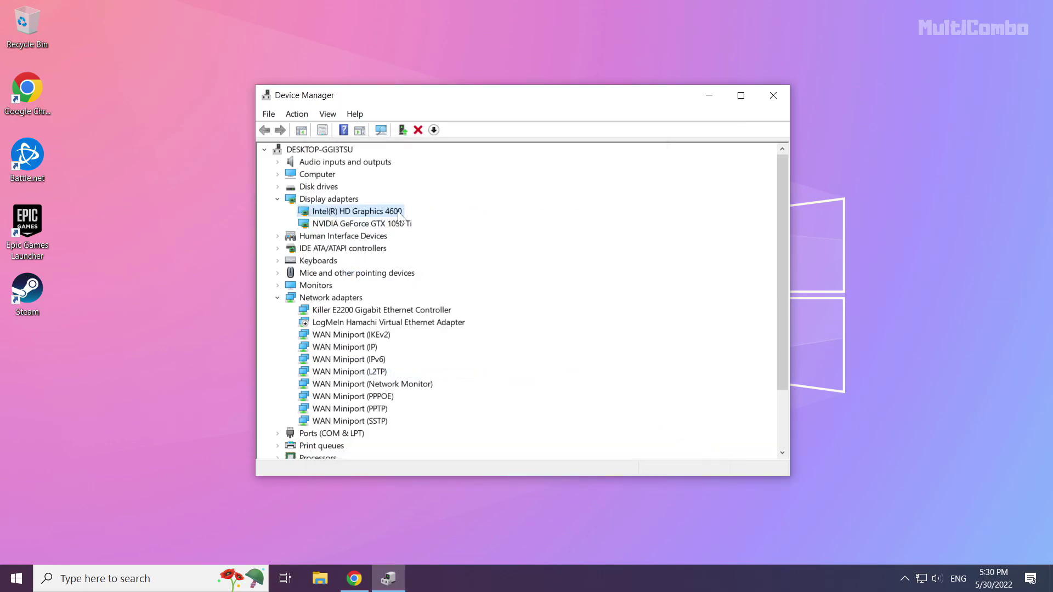
{"action": "right_click", "coordinate": [357, 216]}
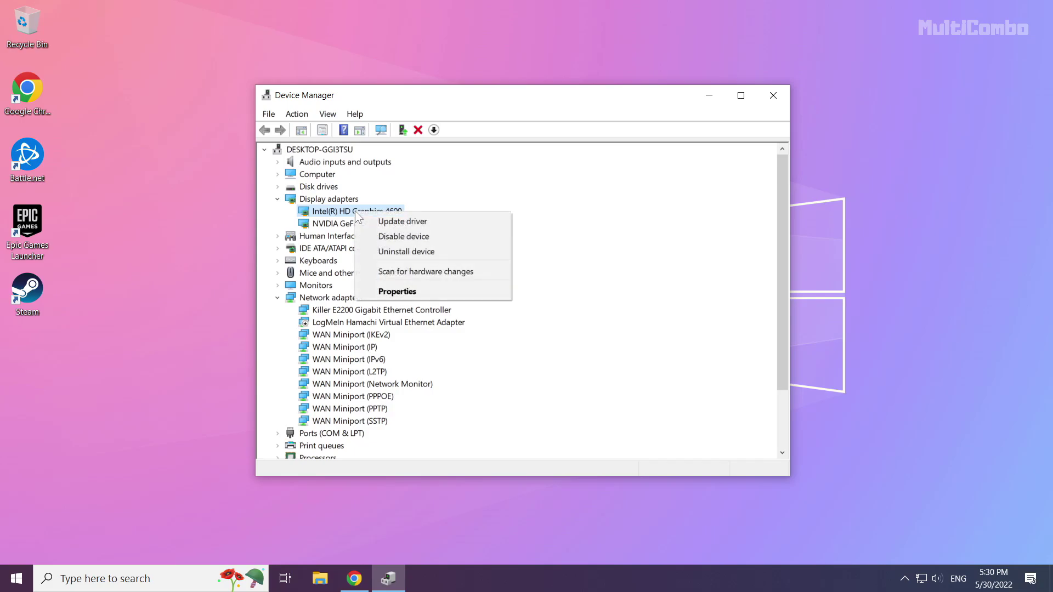
{"action": "left_click", "coordinate": [442, 223]}
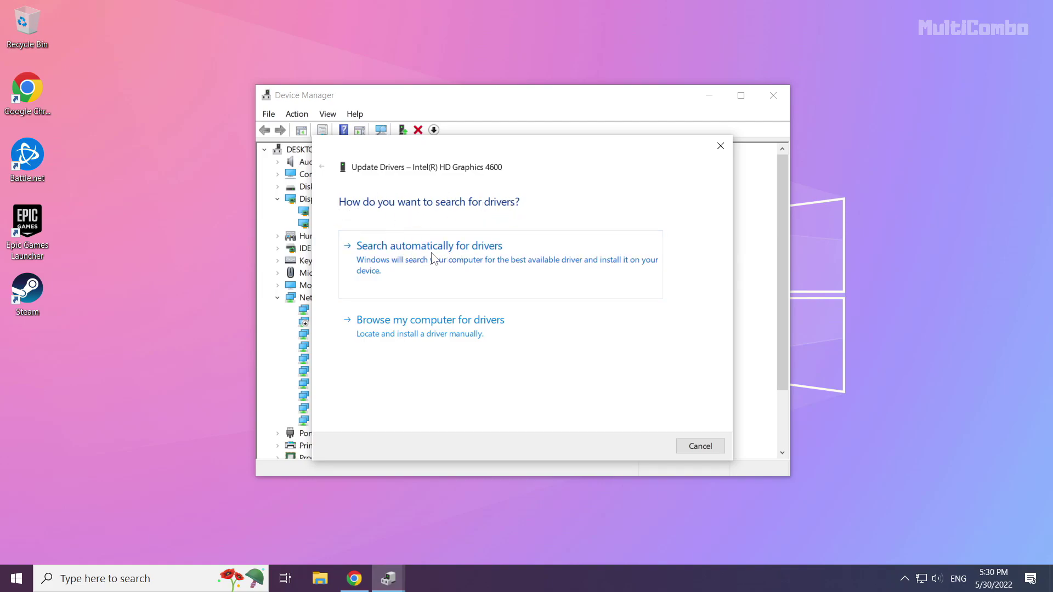
{"action": "left_click", "coordinate": [436, 281]}
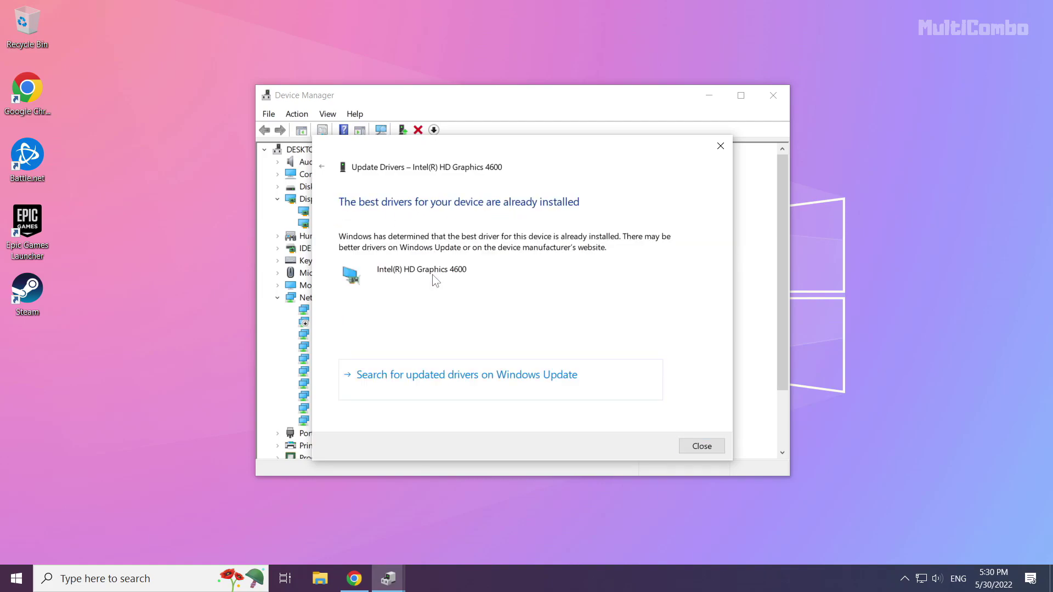
{"action": "left_click", "coordinate": [705, 447]}
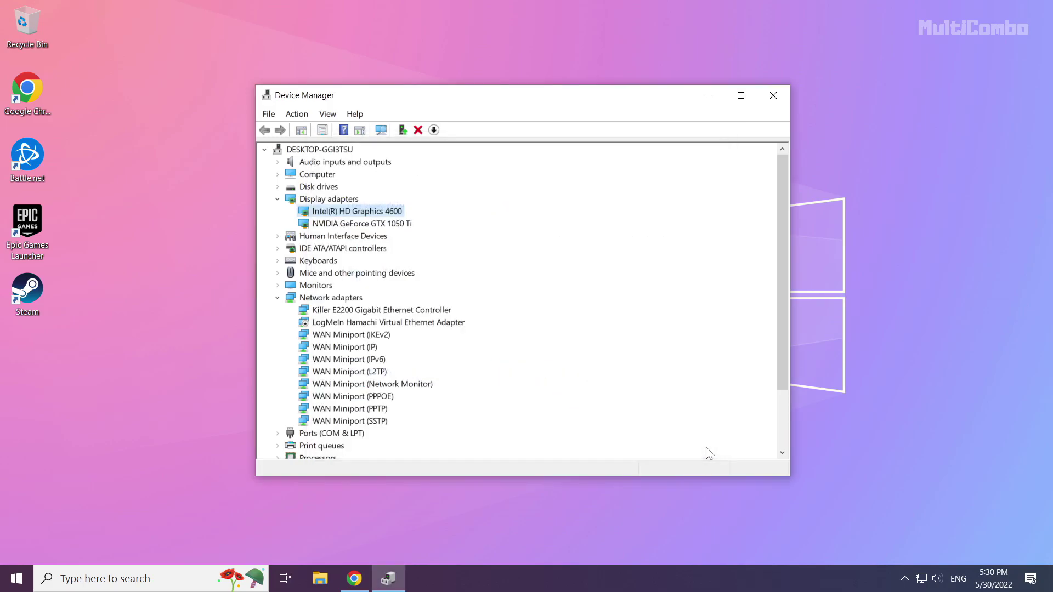
Close Device Manager and search Windows for 'update'.
{"action": "left_click", "coordinate": [773, 95]}
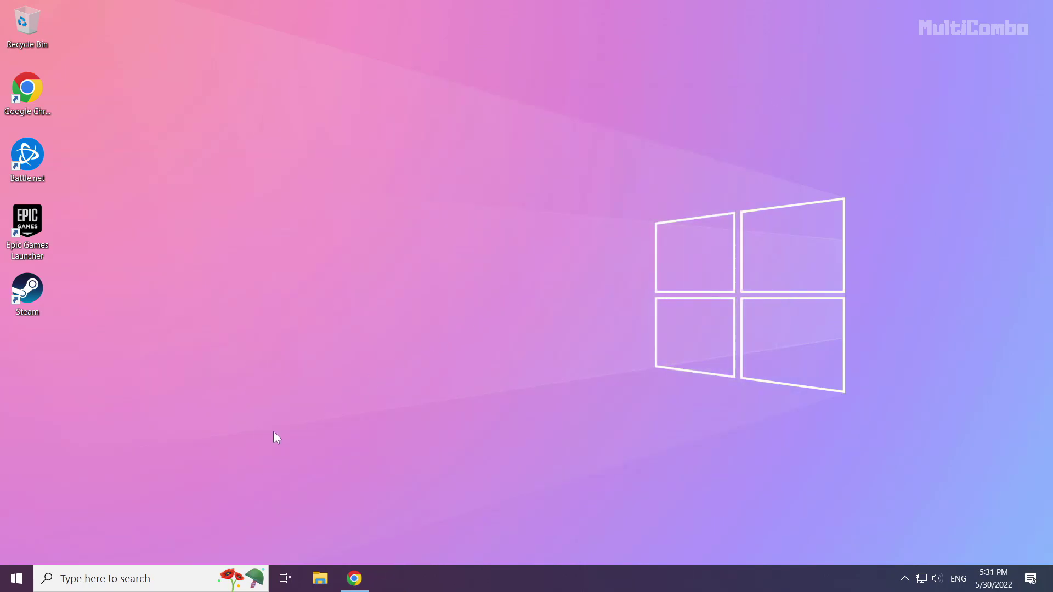
{"action": "left_click", "coordinate": [130, 580]}
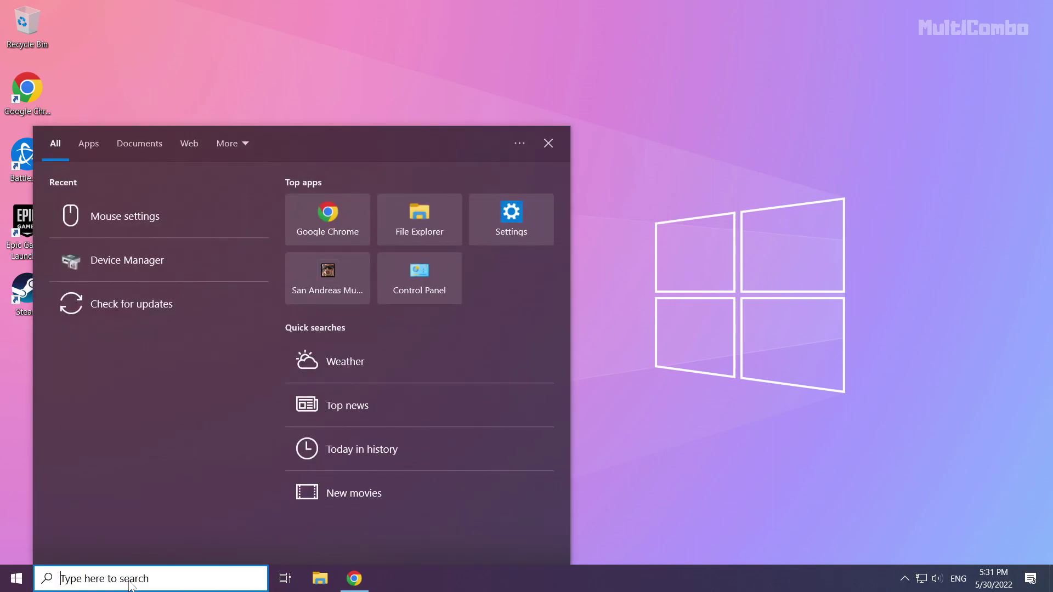
{"action": "type", "text": "update"}
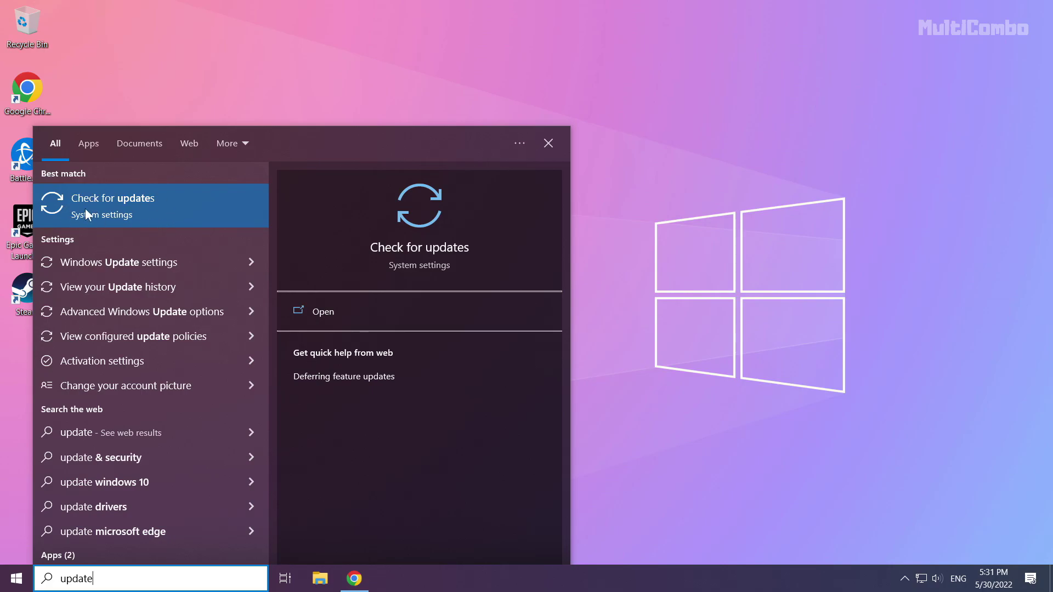
Check Windows Update, which reports the PC is up to date, then close Settings.
{"action": "left_click", "coordinate": [146, 211]}
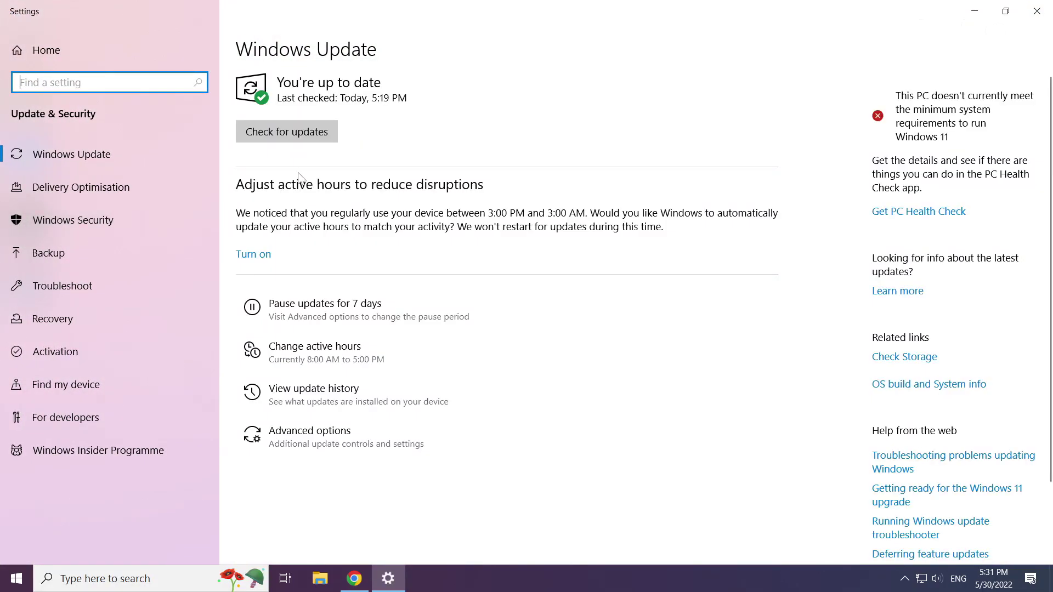
{"action": "left_click", "coordinate": [323, 138]}
{"action": "left_click", "coordinate": [289, 133]}
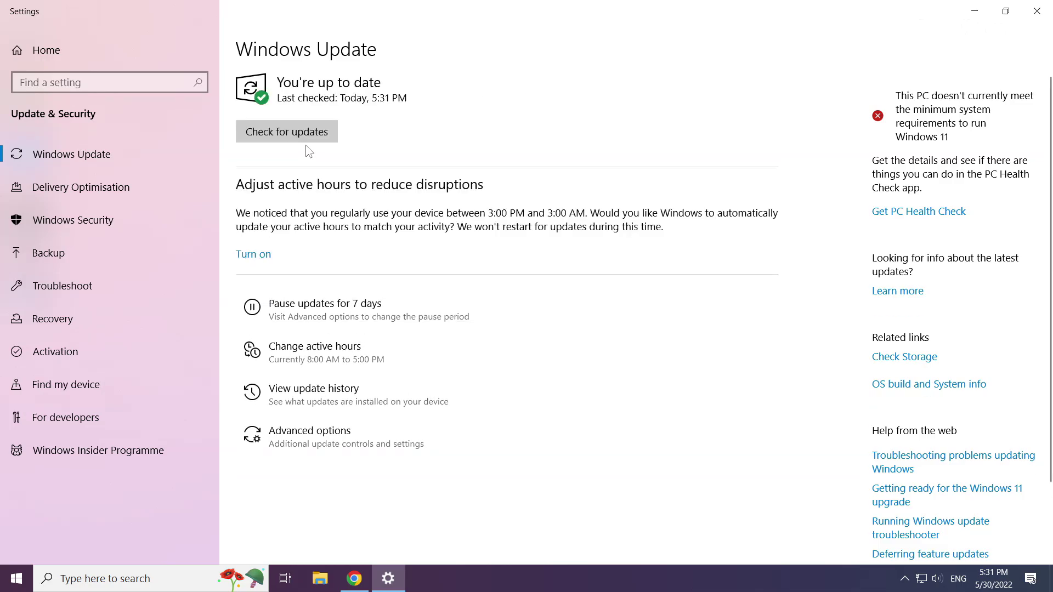
{"action": "left_click", "coordinate": [1039, 12]}
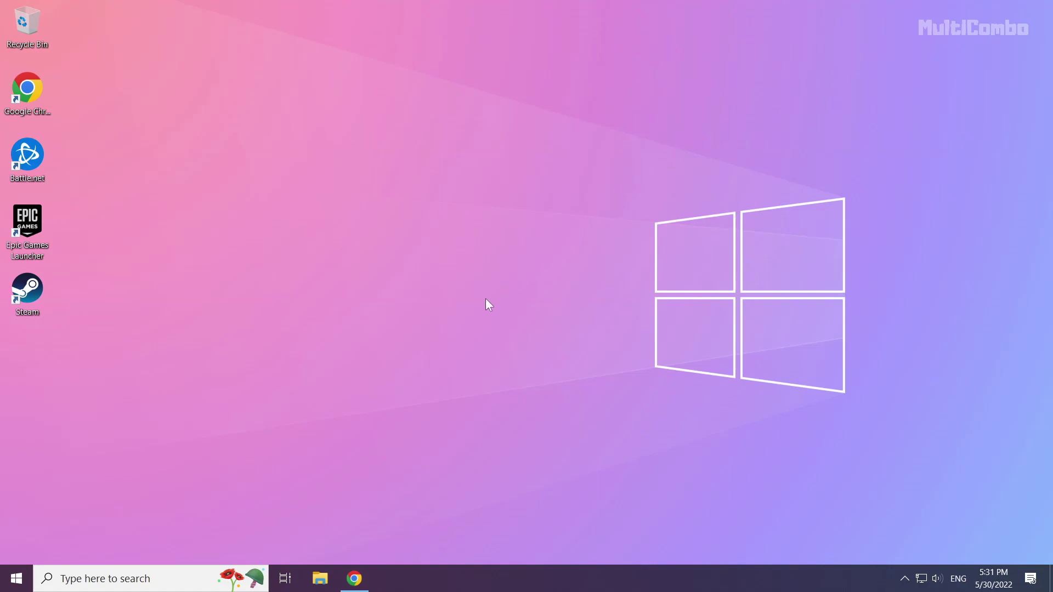
In Chrome, download the DirectX End-User Runtime Web Installer (dxwebsetup.exe).
{"action": "left_click", "coordinate": [359, 585]}
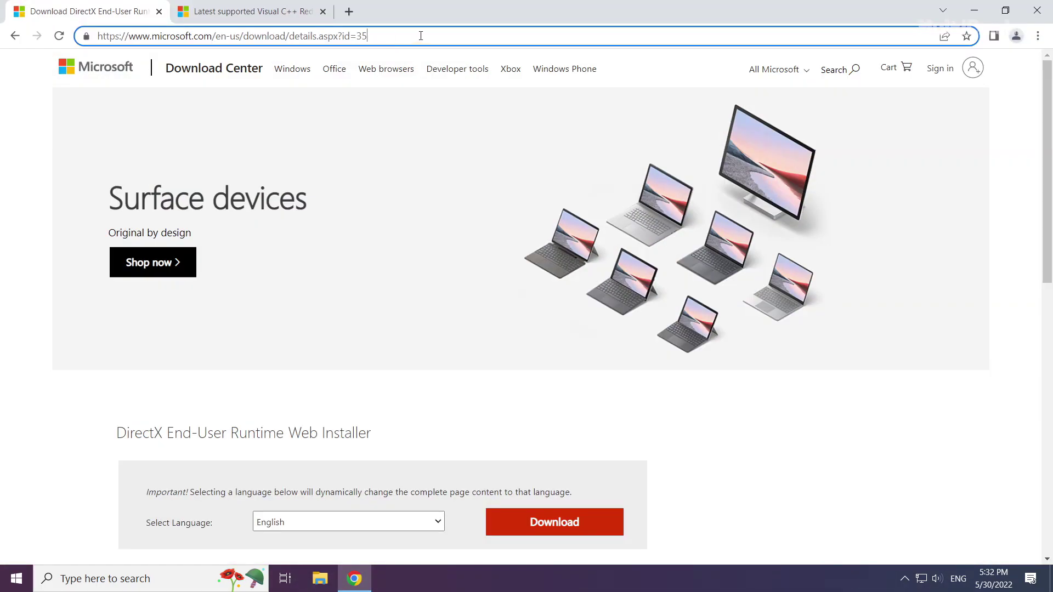
{"action": "left_click_drag", "start_coordinate": [420, 36], "coordinate": [443, 33]}
{"action": "left_click", "coordinate": [435, 400]}
{"action": "scroll", "coordinate": [423, 399], "scroll_direction": "down", "scroll_amount": 1}
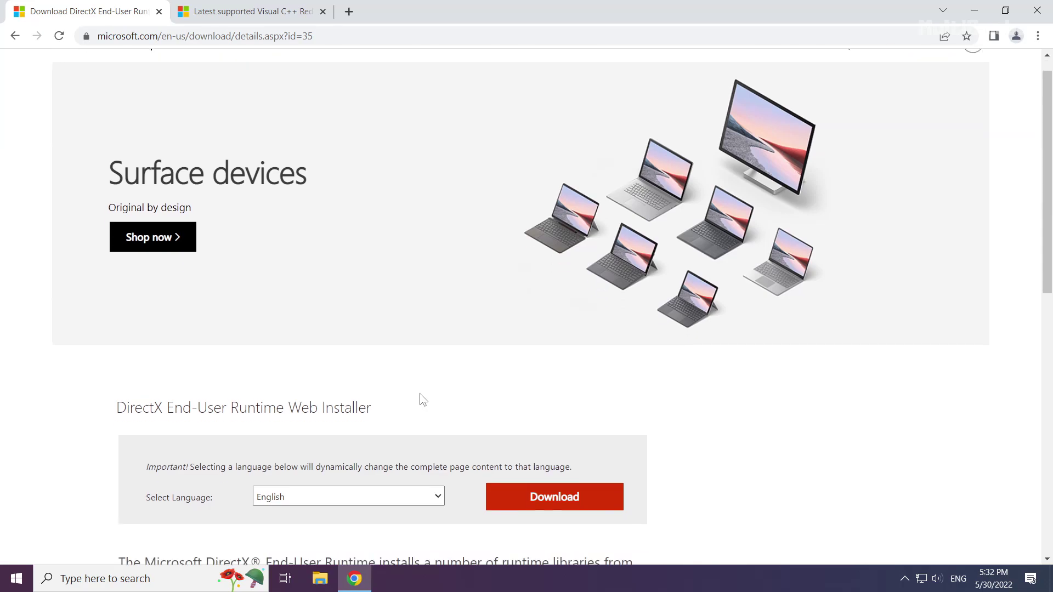
{"action": "scroll", "coordinate": [423, 399], "scroll_direction": "down", "scroll_amount": 2}
{"action": "left_click_drag", "start_coordinate": [383, 298], "coordinate": [104, 291]}
{"action": "left_click", "coordinate": [100, 293]}
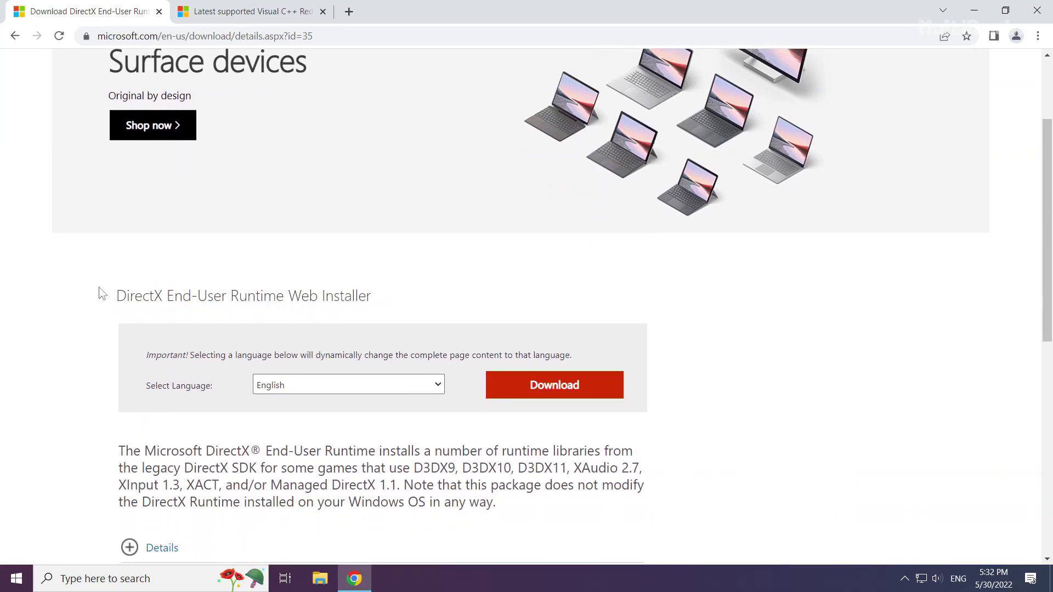
{"action": "left_click", "coordinate": [555, 392]}
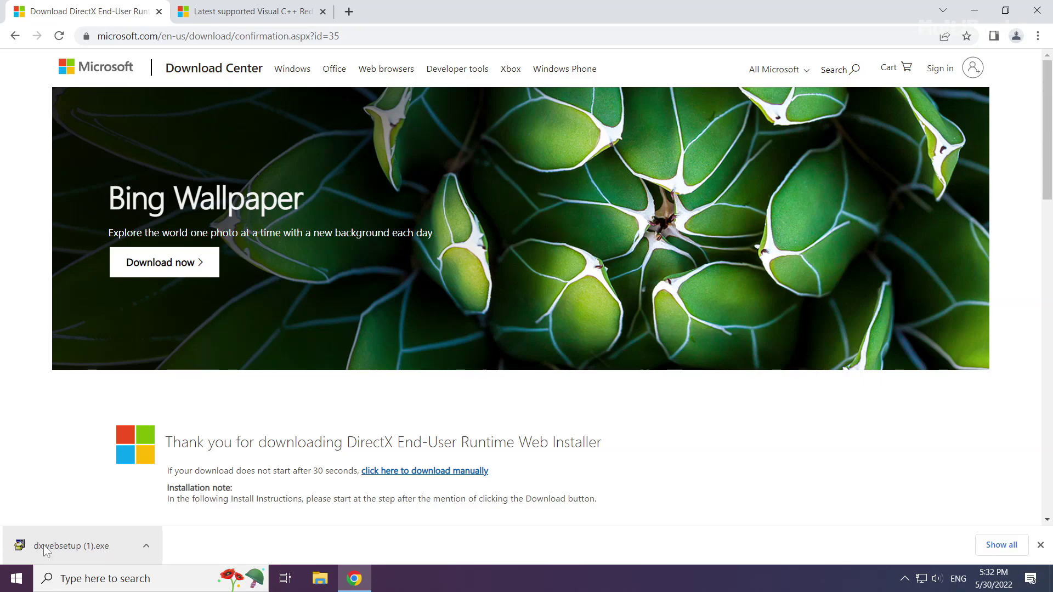
Run dxwebsetup.exe, accept the licence agreement, decline the Bing Bar and start the DirectX installation.
{"action": "left_click", "coordinate": [71, 541]}
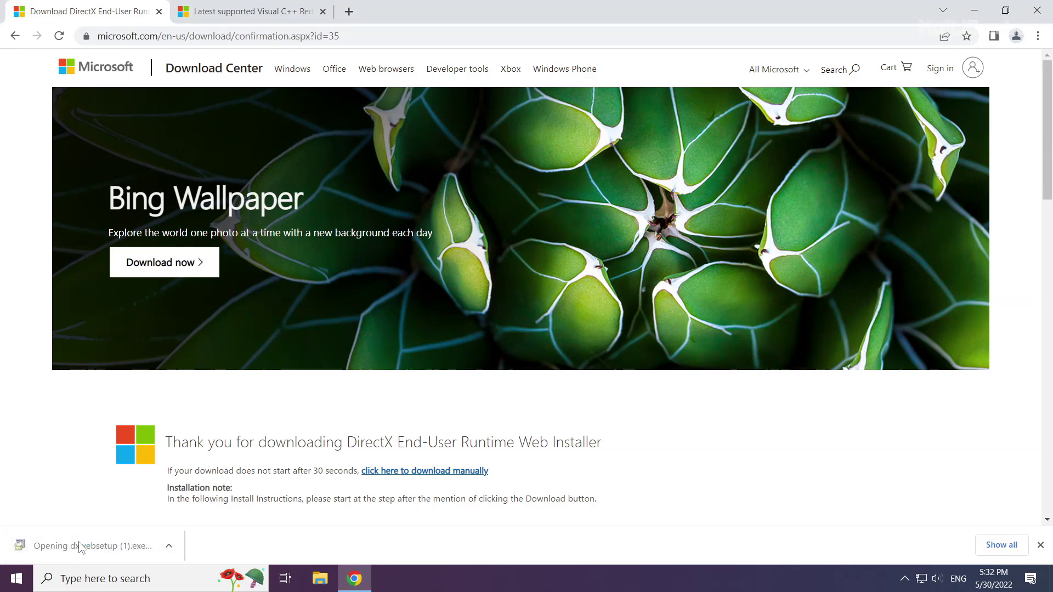
{"action": "left_click_drag", "start_coordinate": [212, 48], "coordinate": [518, 187]}
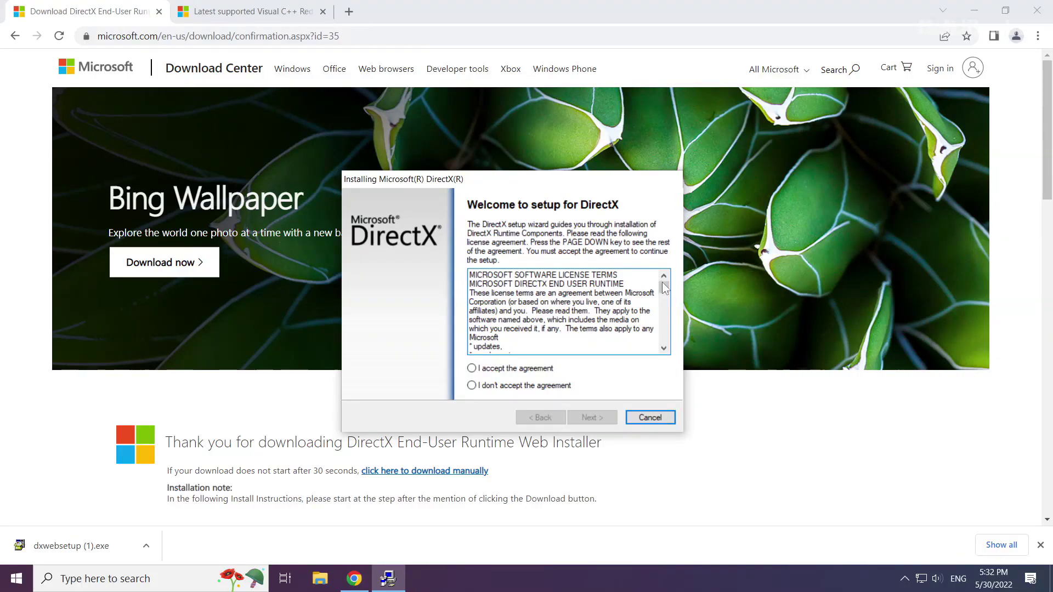
{"action": "left_click_drag", "start_coordinate": [664, 286], "coordinate": [665, 343]}
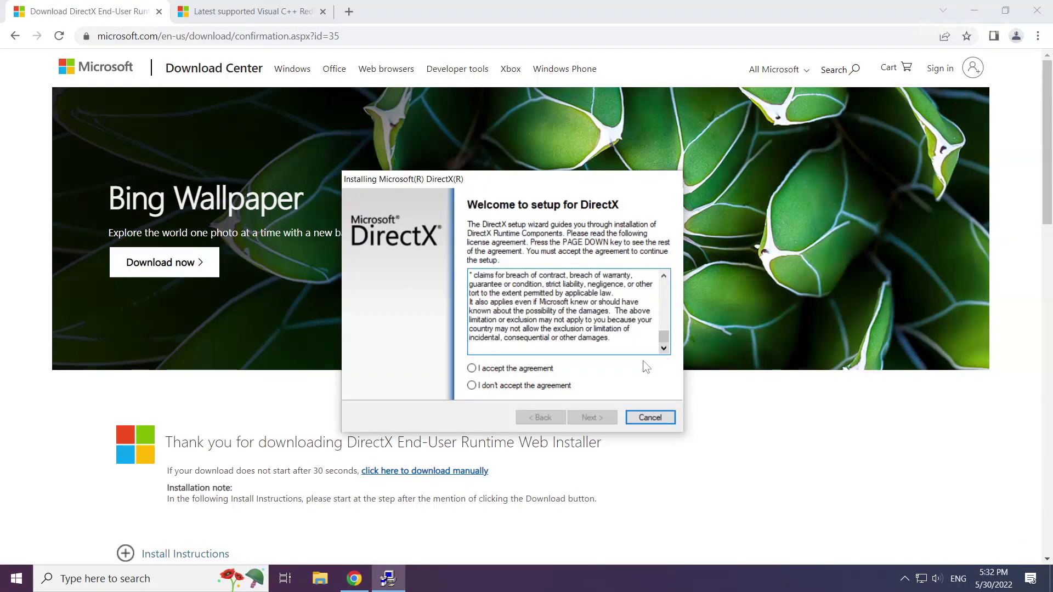
{"action": "left_click", "coordinate": [472, 368]}
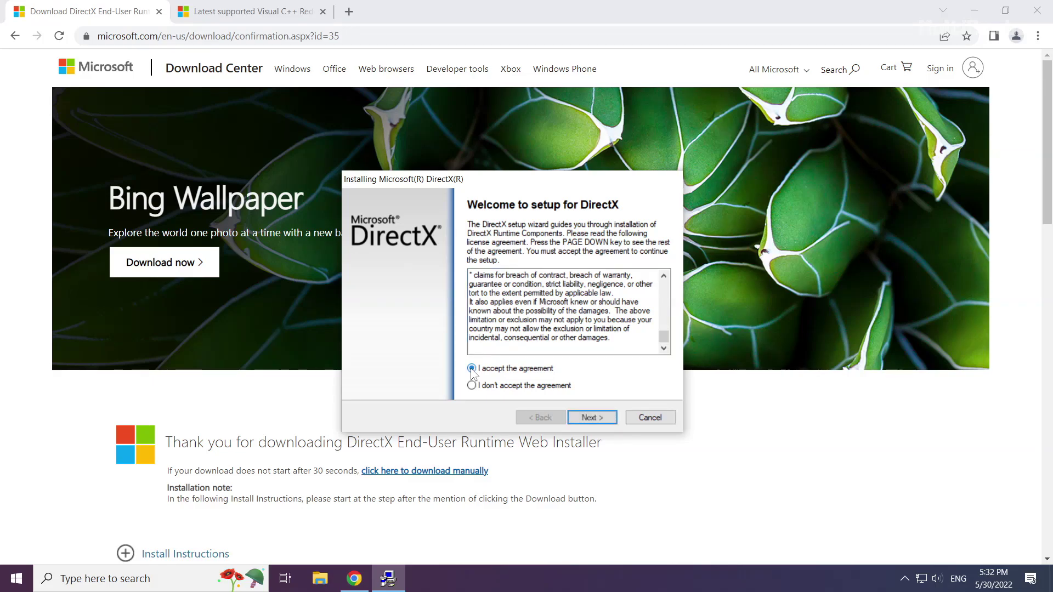
{"action": "left_click", "coordinate": [590, 418]}
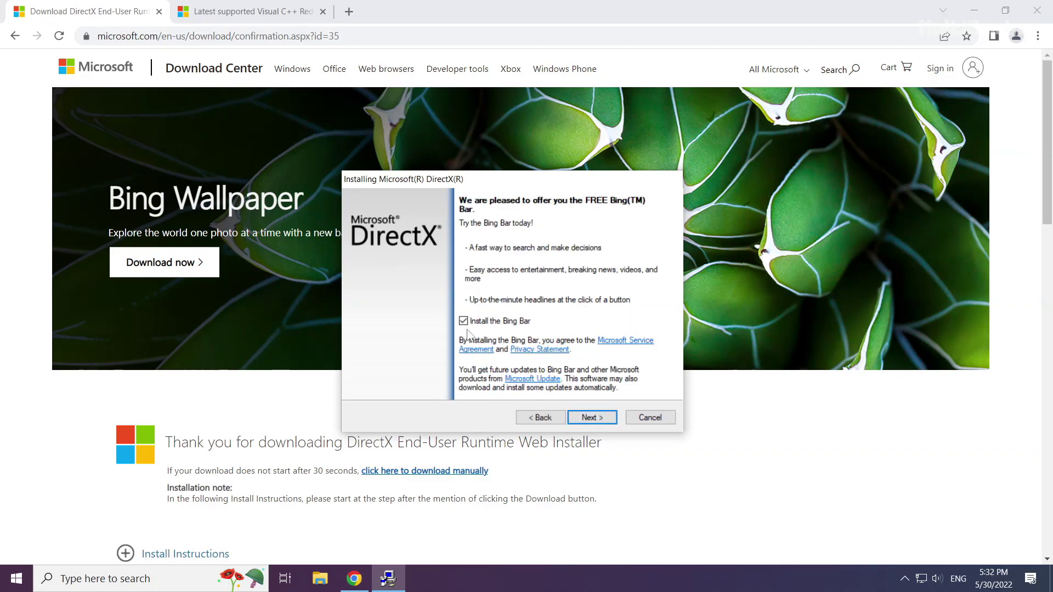
{"action": "left_click", "coordinate": [464, 320]}
{"action": "left_click", "coordinate": [590, 417]}
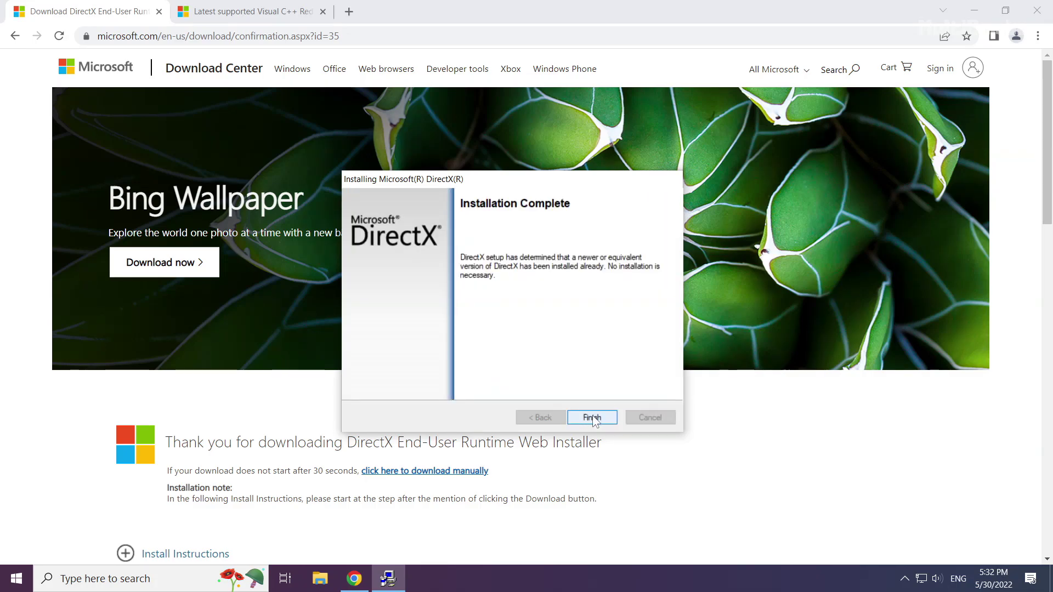
Finish DirectX setup and close the DirectX download tab.
{"action": "left_click", "coordinate": [592, 418]}
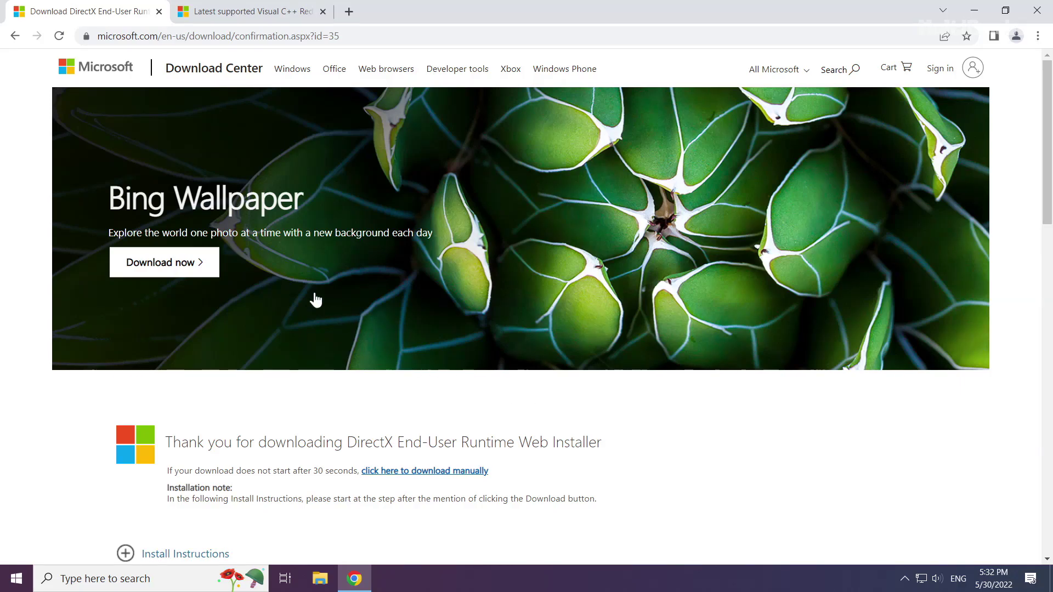
{"action": "left_click", "coordinate": [159, 12]}
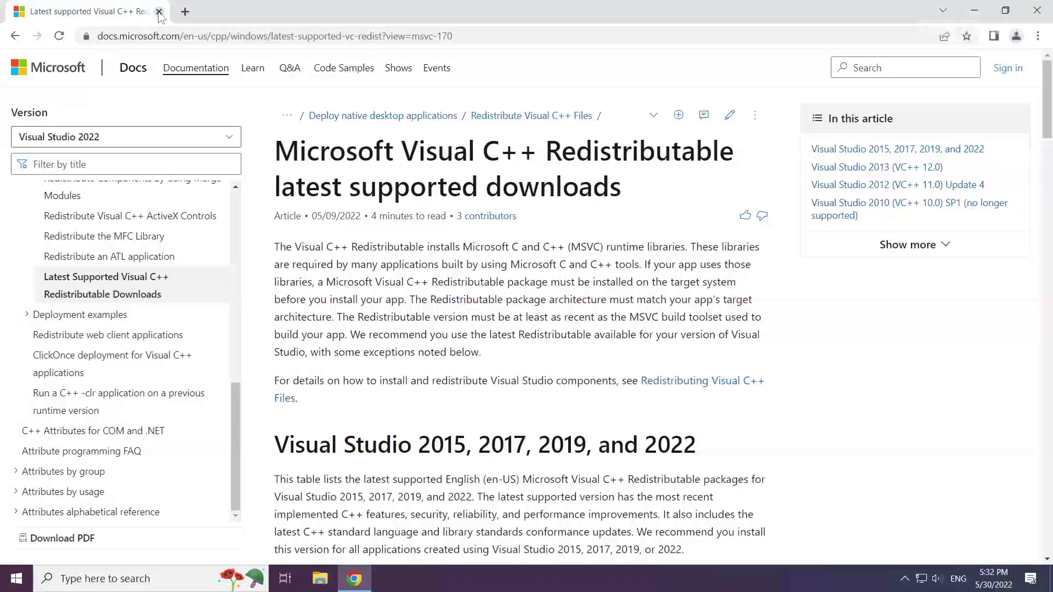
{"action": "mouse_move", "coordinate": [546, 36]}
{"action": "left_mouse_down"}
{"action": "mouse_move", "coordinate": [99, 36]}
{"action": "mouse_move", "coordinate": [547, 32]}
{"action": "left_mouse_up"}
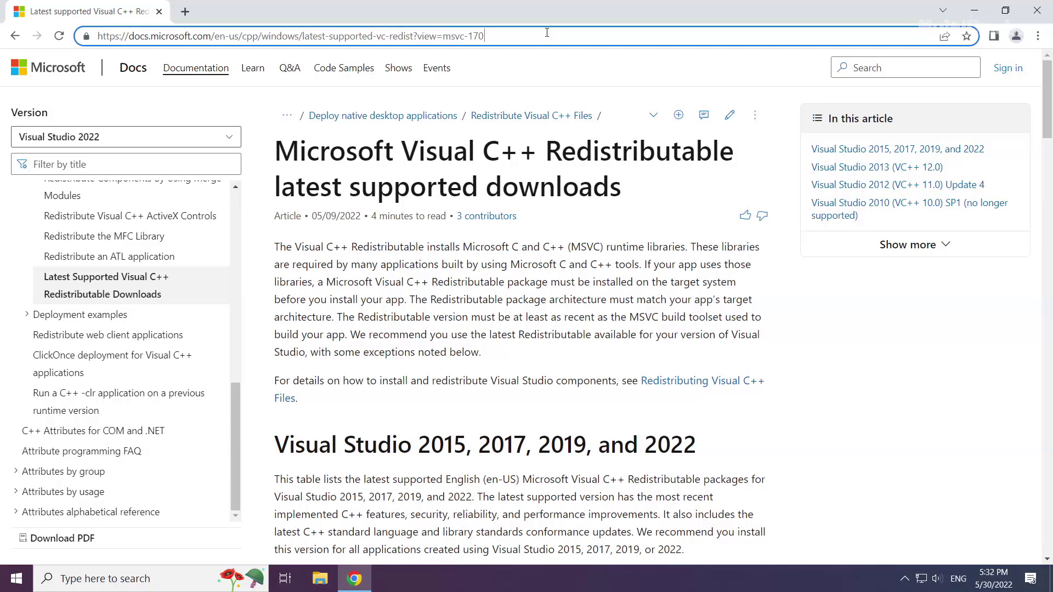
{"action": "left_click", "coordinate": [384, 104]}
Scroll to the Visual Studio 2015–2022 redistributable table with ARM64, X86 and X64 links.
{"action": "left_click_drag", "start_coordinate": [274, 149], "coordinate": [536, 152]}
{"action": "left_click_drag", "start_coordinate": [284, 409], "coordinate": [721, 448]}
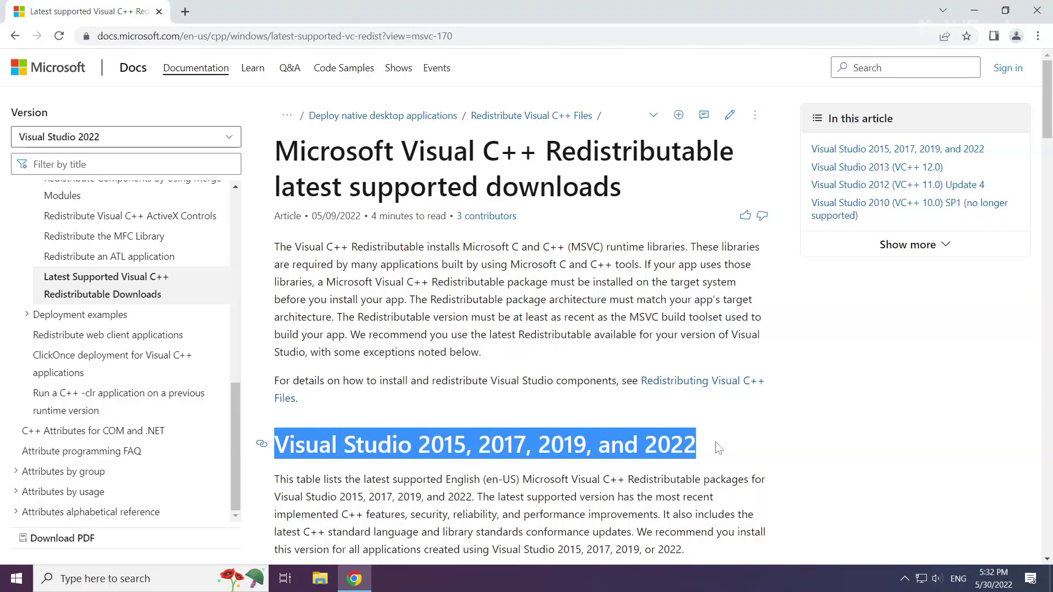
{"action": "left_click", "coordinate": [721, 448]}
{"action": "scroll", "coordinate": [531, 431], "scroll_direction": "down", "scroll_amount": 4}
{"action": "scroll", "coordinate": [527, 422], "scroll_direction": "down", "scroll_amount": 1}
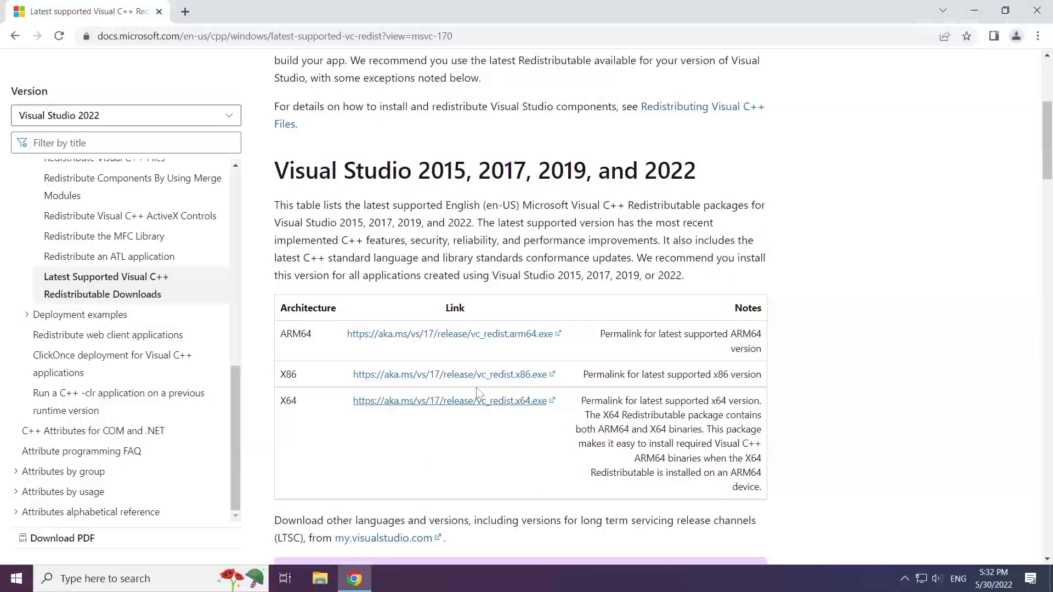
{"action": "left_click_drag", "start_coordinate": [281, 330], "coordinate": [595, 406]}
{"action": "left_click", "coordinate": [416, 339]}
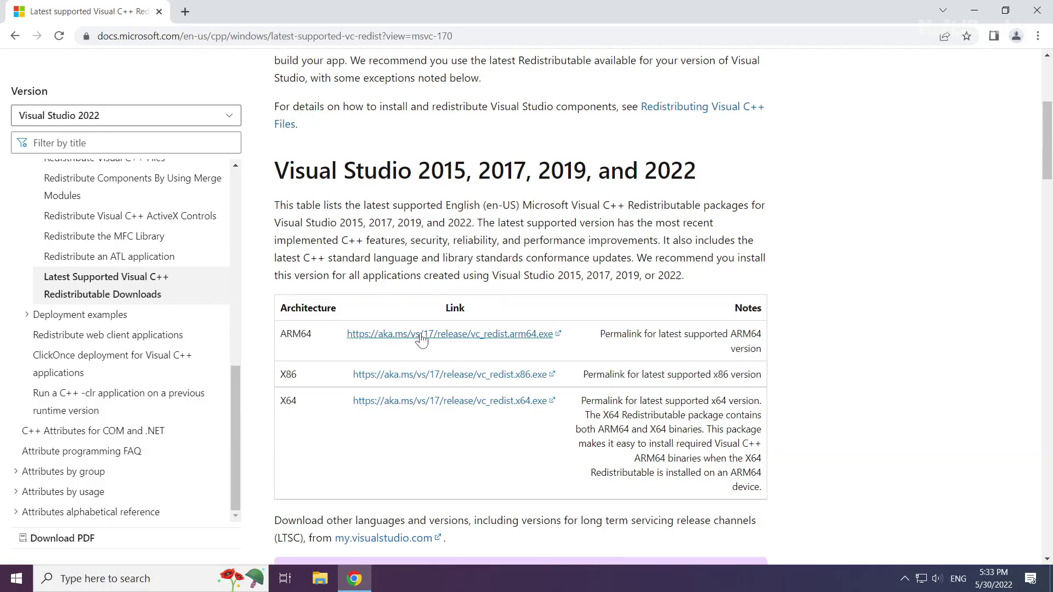
Download the ARM64, X86 and X64 vc_redist installers.
{"action": "left_click", "coordinate": [421, 339]}
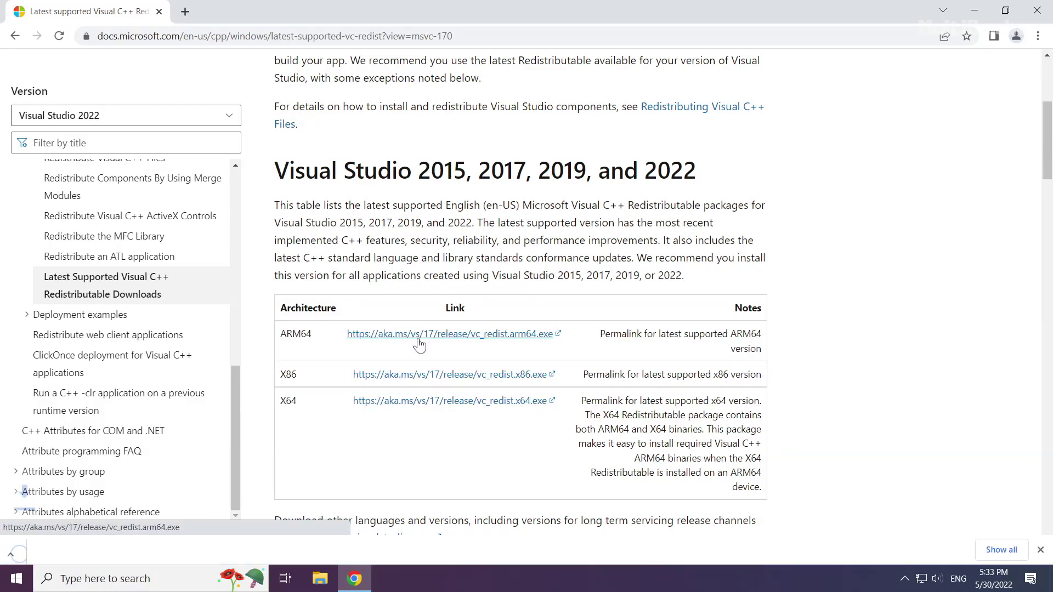
{"action": "left_click", "coordinate": [422, 376]}
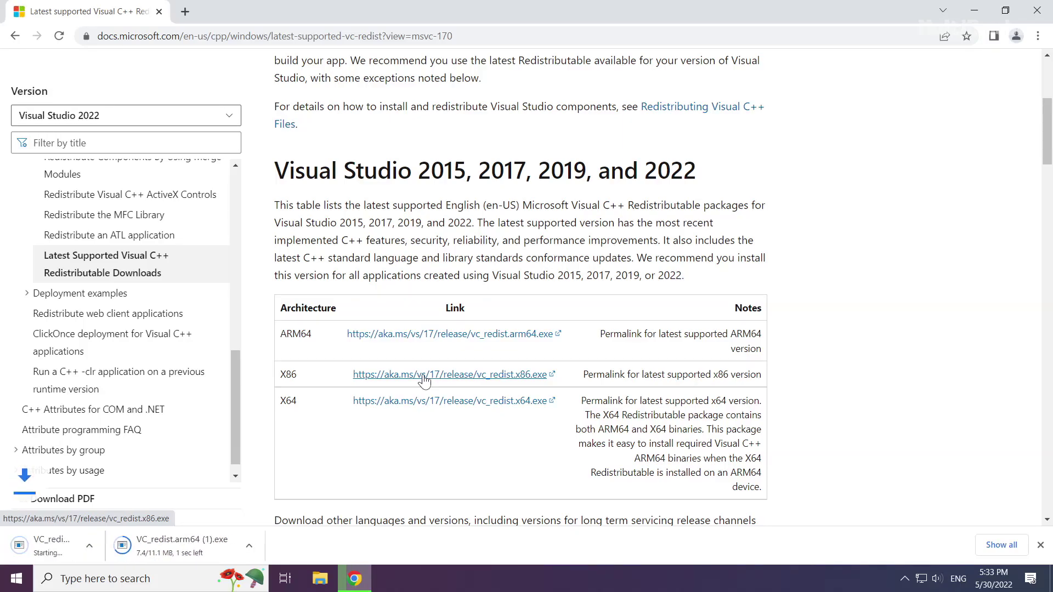
{"action": "left_click", "coordinate": [412, 404]}
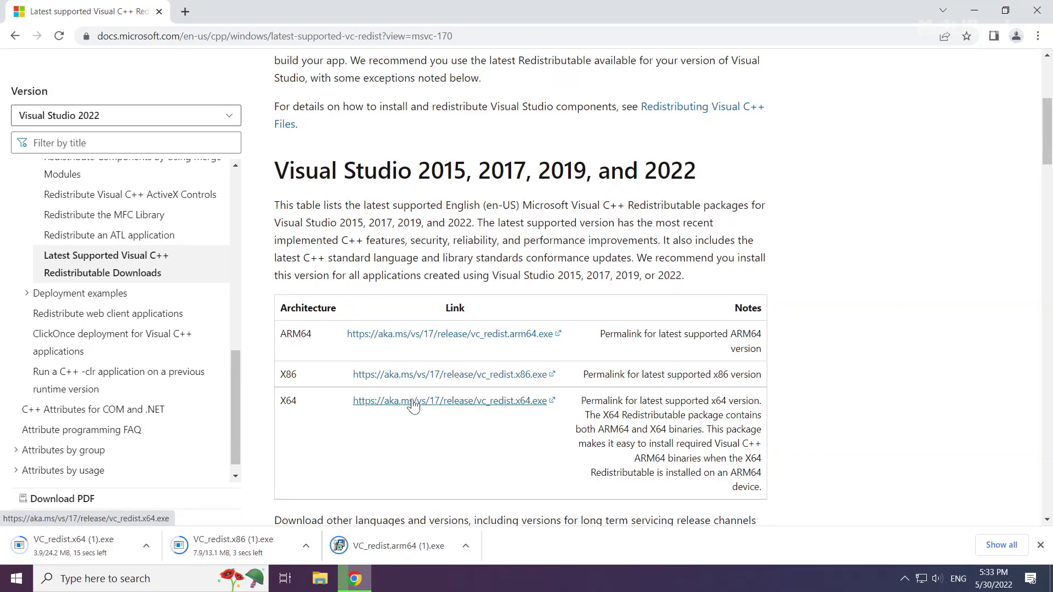
Run the downloaded ARM64 Visual C++ Redistributable installer, accept its licence and install it.
{"action": "left_click", "coordinate": [408, 546]}
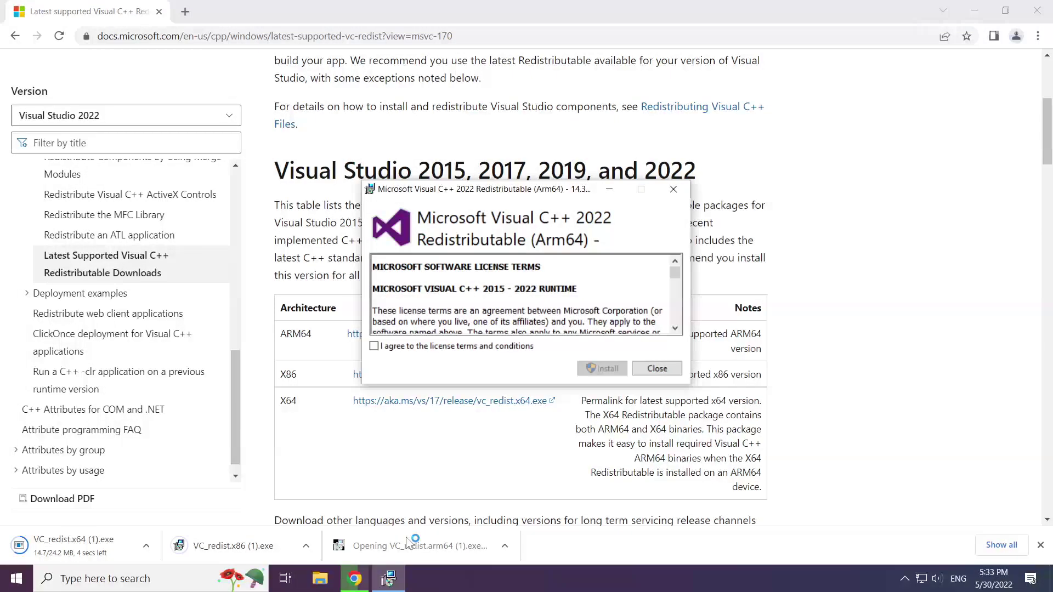
{"action": "left_click_drag", "start_coordinate": [674, 275], "coordinate": [675, 331]}
{"action": "left_click", "coordinate": [374, 346]}
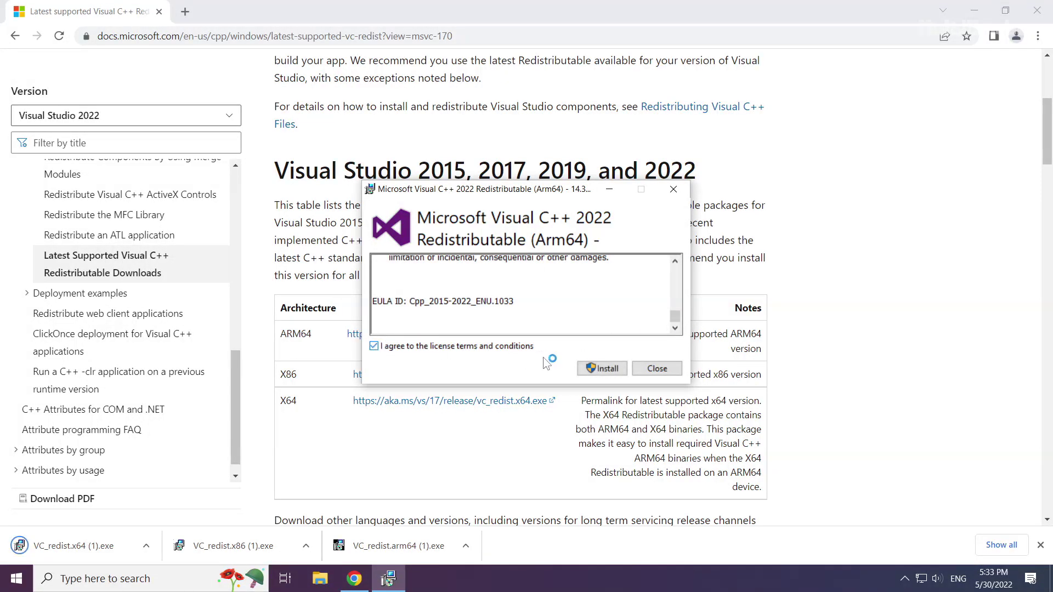
{"action": "left_click", "coordinate": [600, 371]}
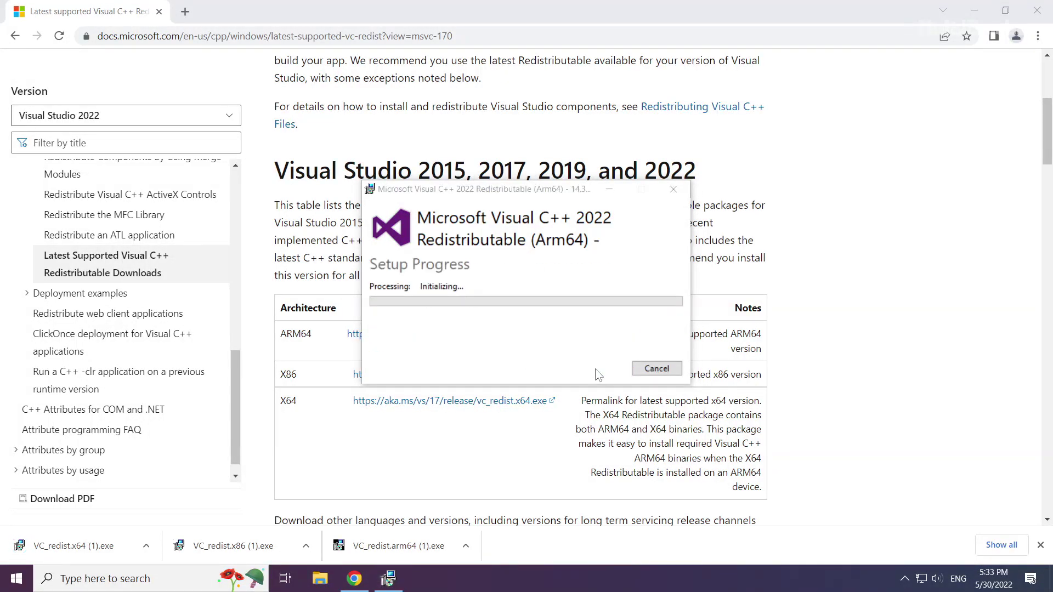
Install the x86 Visual C++ 2015-2022 Redistributable 14.32.31326 and close setup without restarting.
{"action": "left_click", "coordinate": [238, 545]}
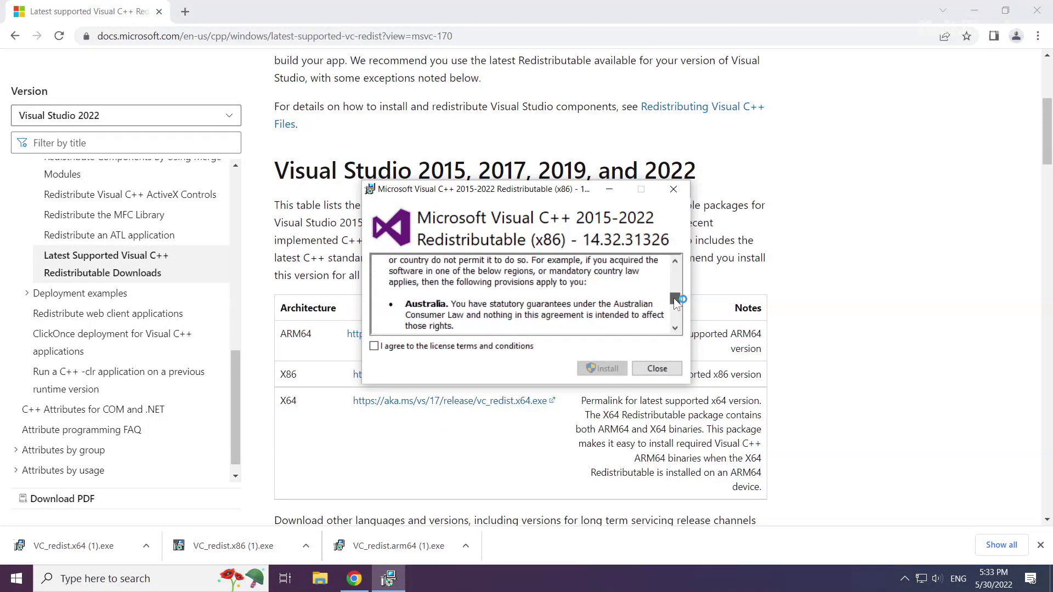
{"action": "left_click_drag", "start_coordinate": [676, 304], "coordinate": [673, 325]}
{"action": "left_click", "coordinate": [374, 346]}
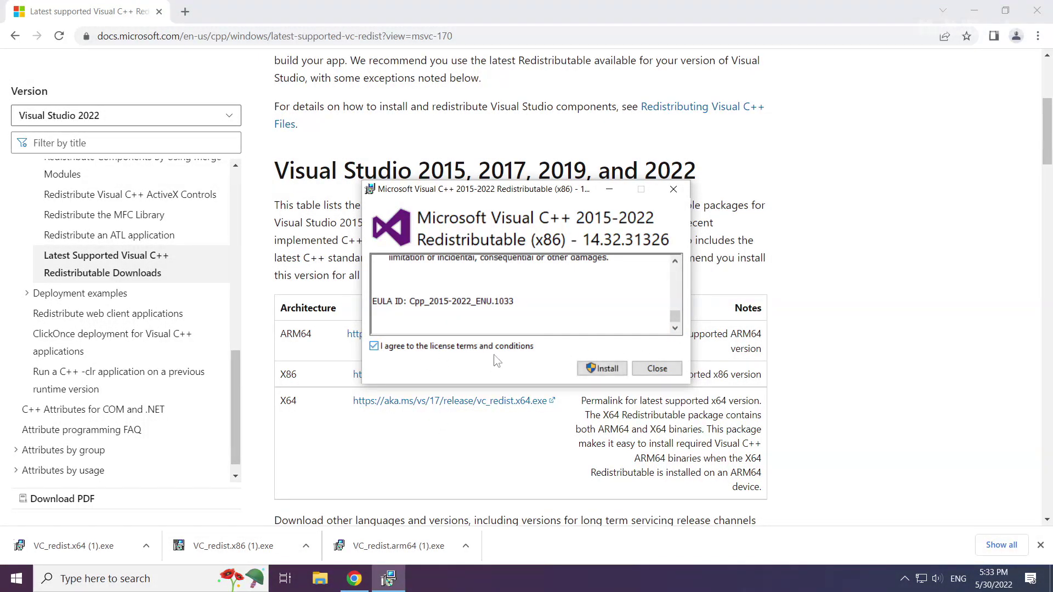
{"action": "left_click", "coordinate": [607, 368]}
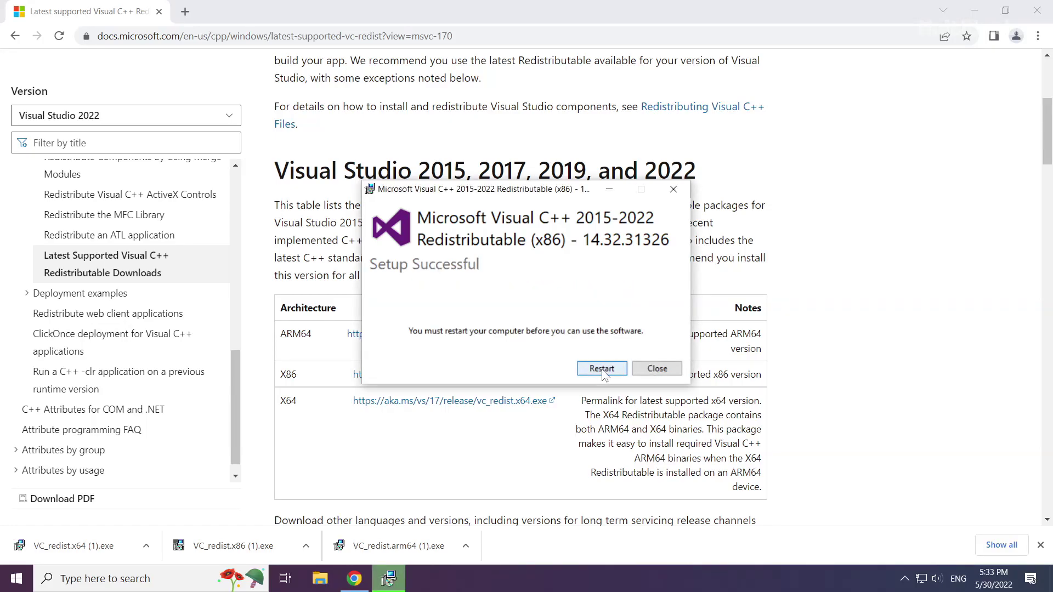
{"action": "left_click", "coordinate": [658, 373]}
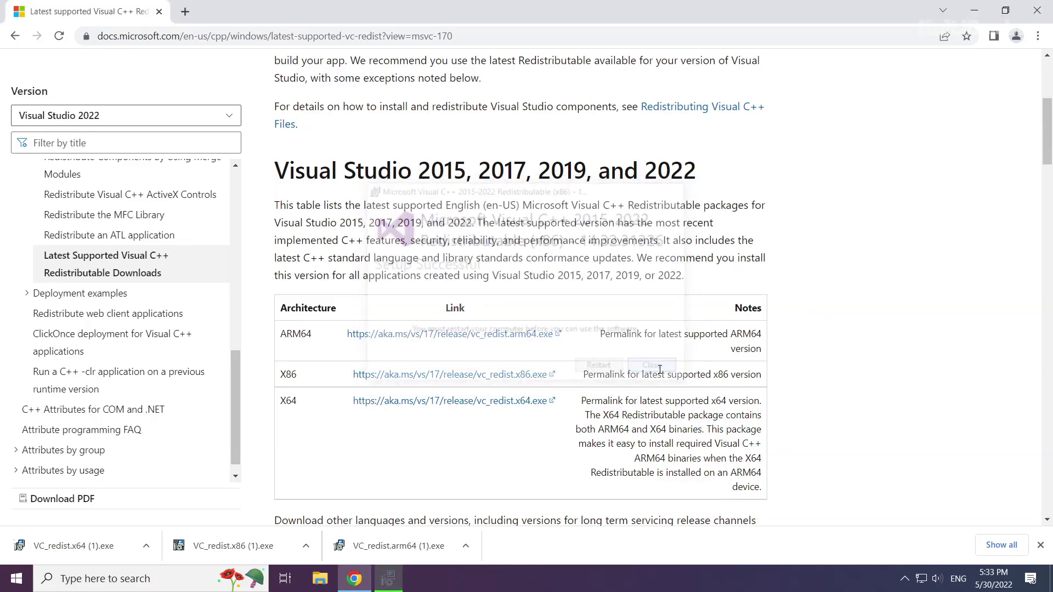
Install the x64 Visual C++ 2015-2022 Redistributable 14.32.31326 and close setup without restarting.
{"action": "left_click", "coordinate": [79, 549]}
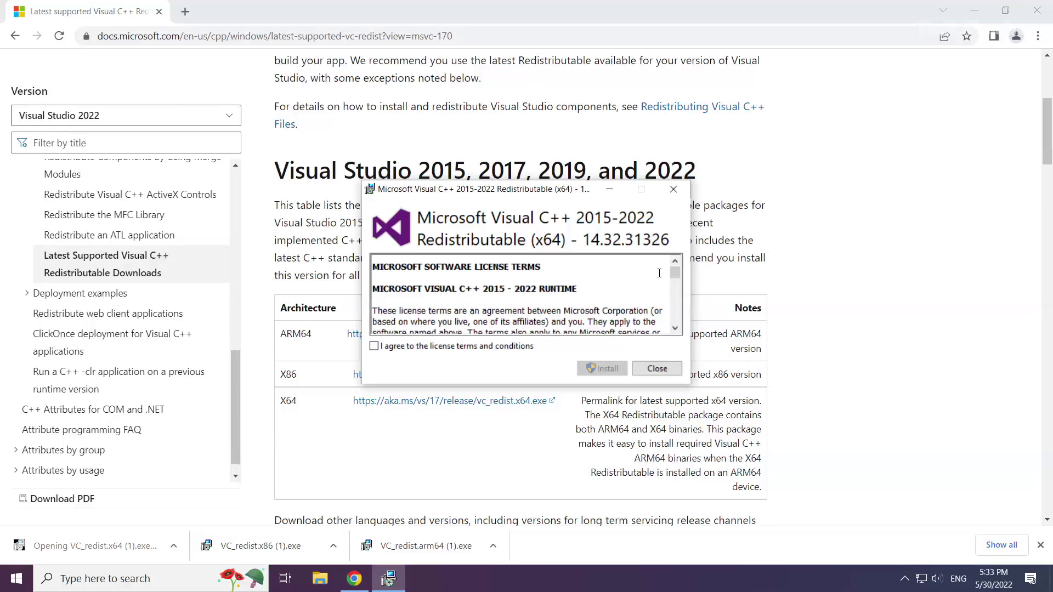
{"action": "left_click", "coordinate": [674, 295]}
{"action": "left_click_drag", "start_coordinate": [674, 293], "coordinate": [675, 326]}
{"action": "left_click", "coordinate": [375, 347]}
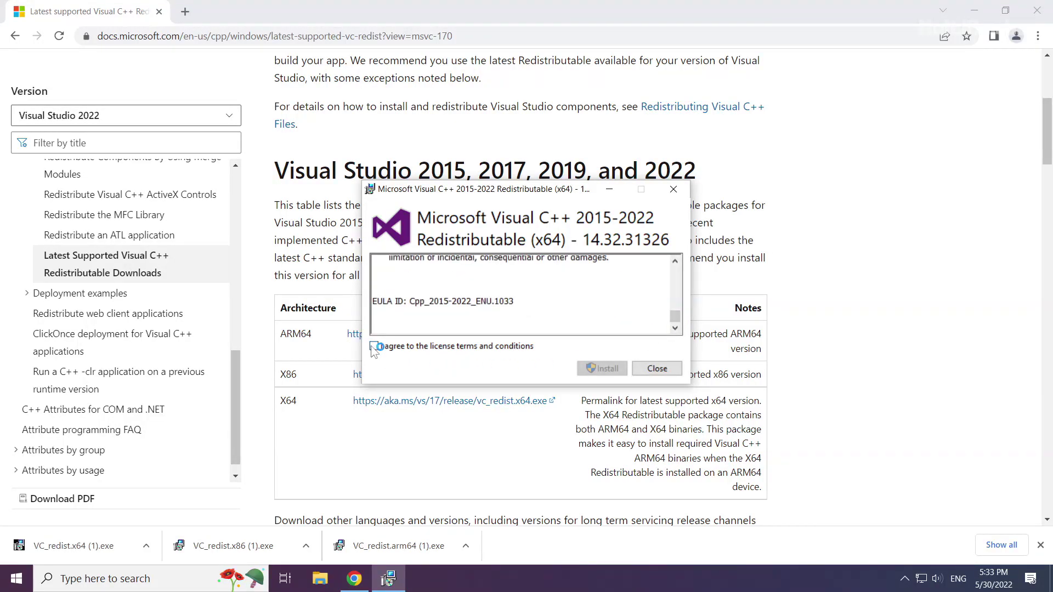
{"action": "left_click", "coordinate": [603, 368]}
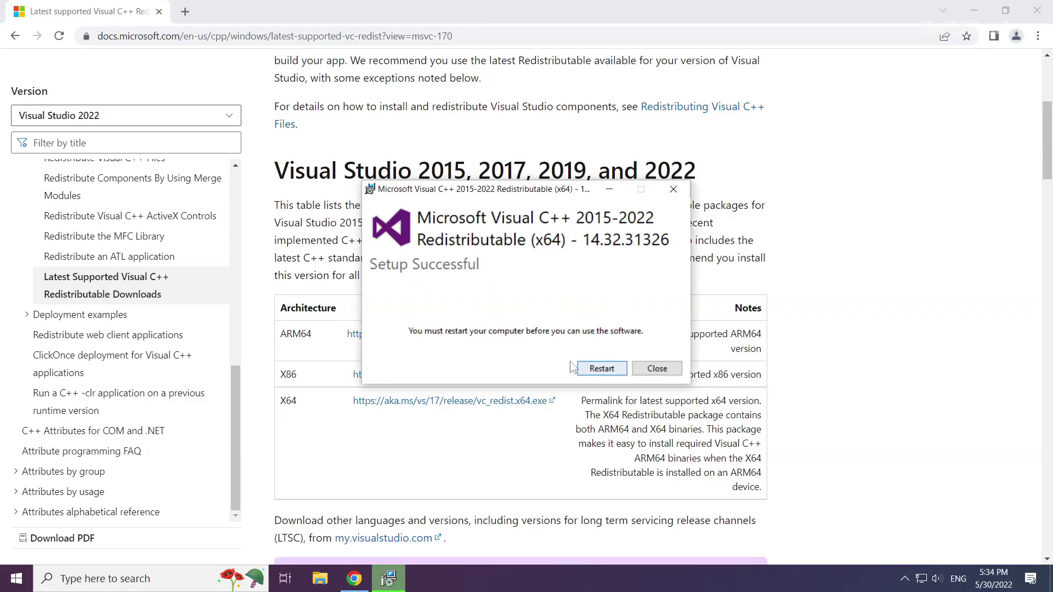
{"action": "left_click", "coordinate": [660, 369]}
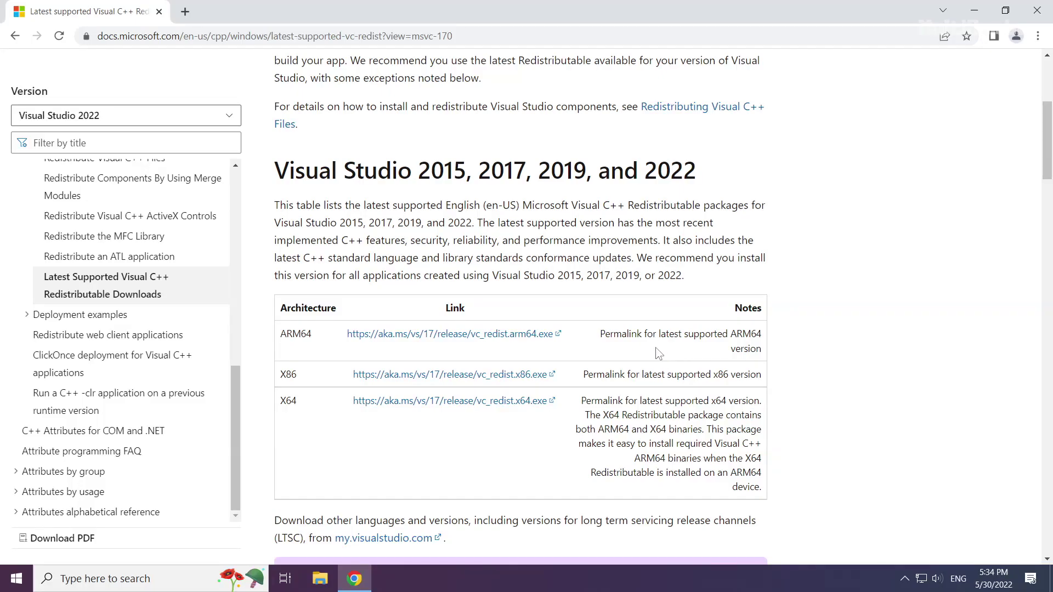
Close Chrome and bring up the Win+X power-user menu on the desktop.
{"action": "left_click", "coordinate": [1038, 15]}
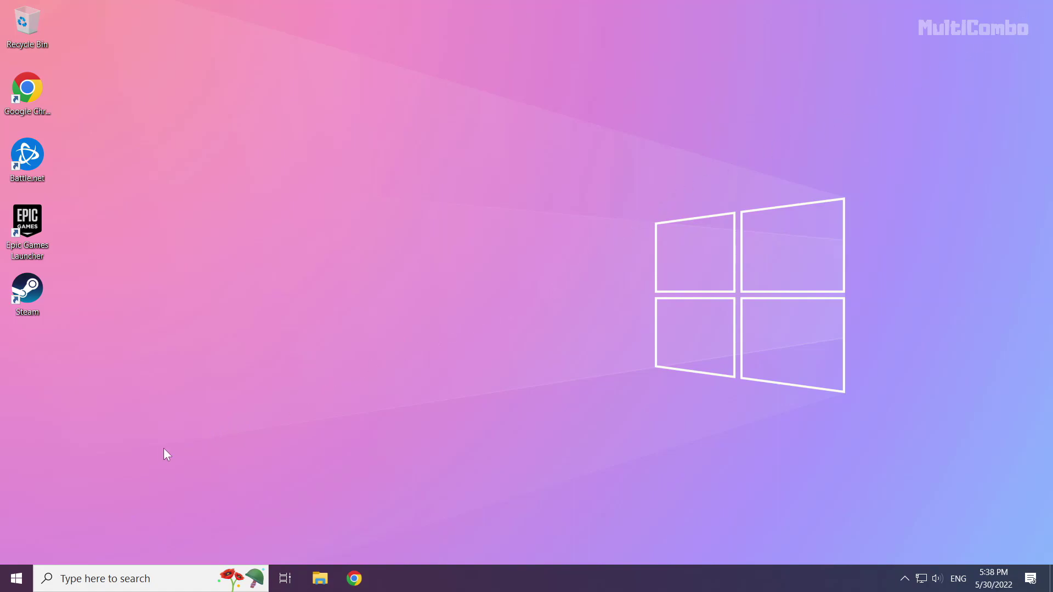
{"action": "right_click", "coordinate": [18, 586]}
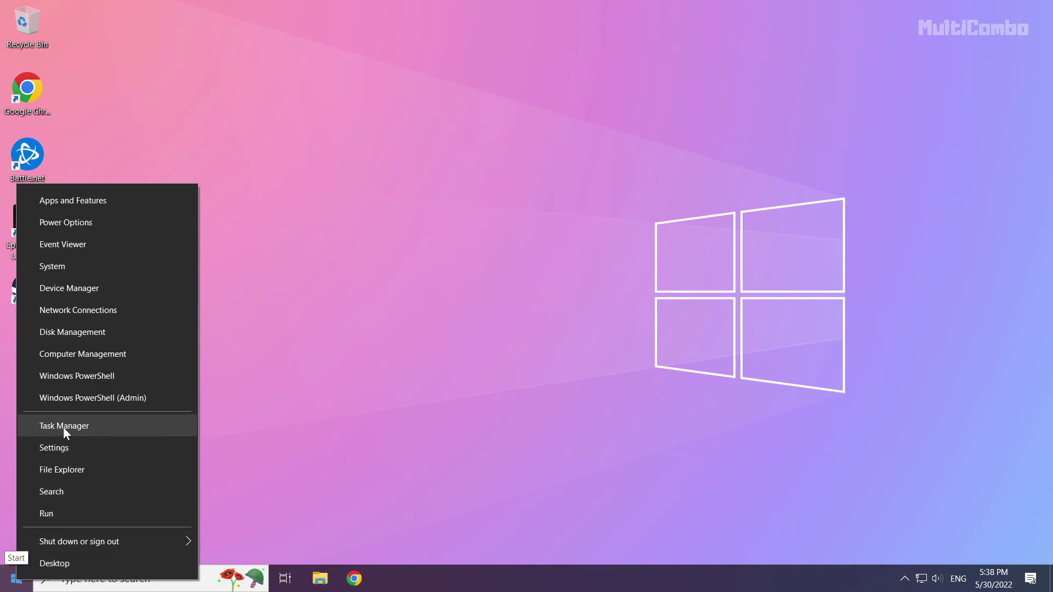
Launch Task Manager and show its Startup apps list.
{"action": "left_click", "coordinate": [95, 425]}
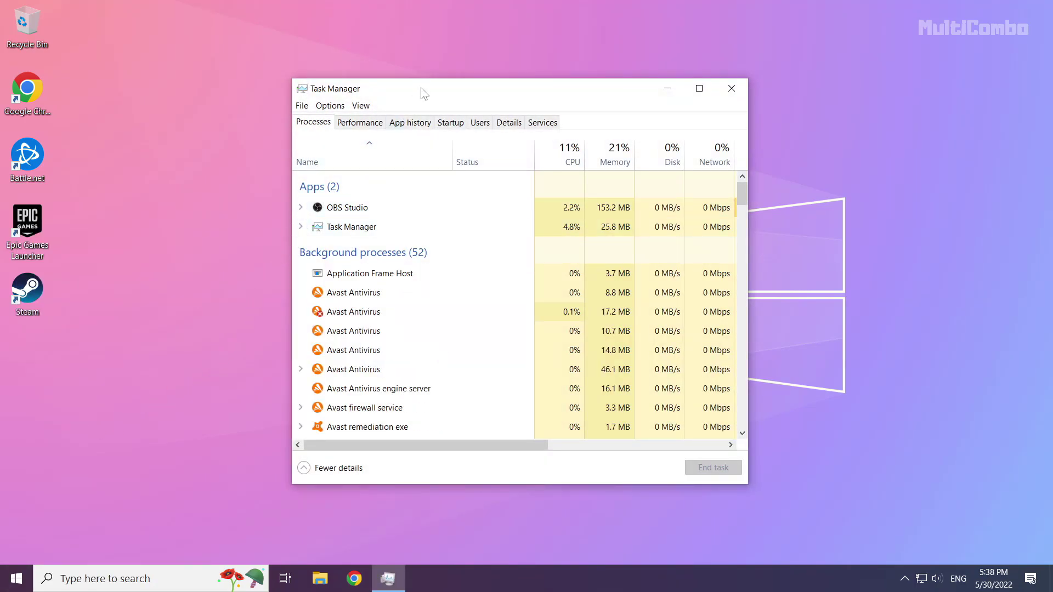
{"action": "left_click", "coordinate": [452, 127]}
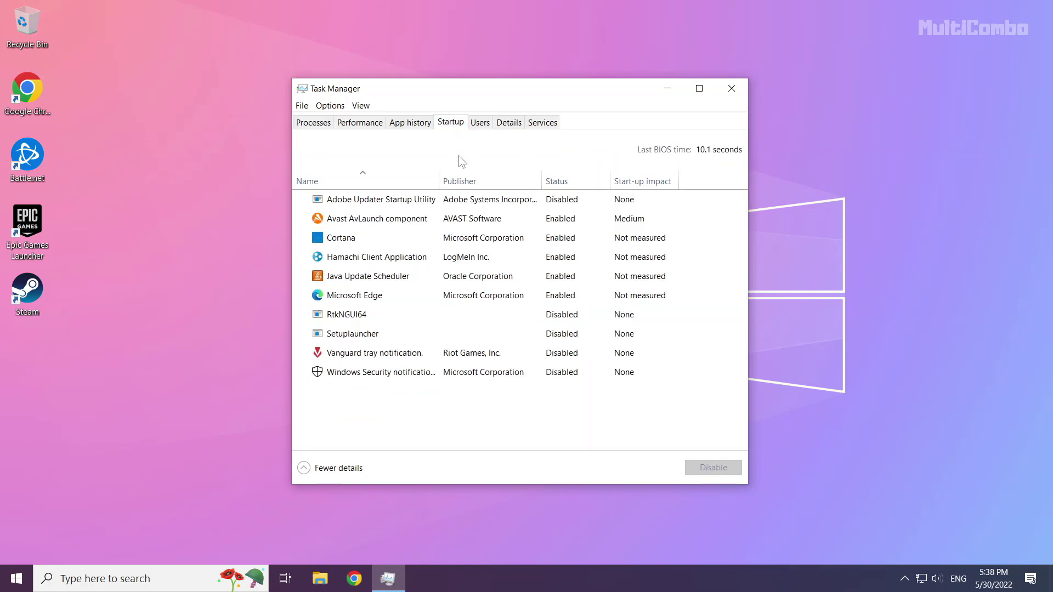
Disable startup for Microsoft Edge, Java Update Scheduler, Hamachi and Cortana, leaving only Avast enabled.
{"action": "left_click", "coordinate": [399, 296]}
{"action": "left_click", "coordinate": [706, 472]}
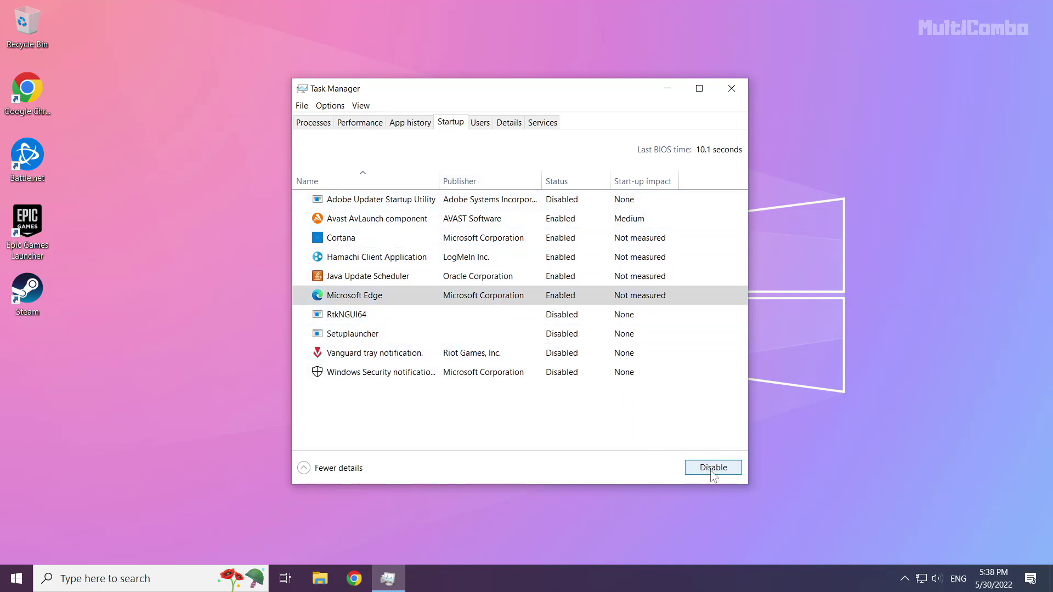
{"action": "left_click", "coordinate": [418, 281]}
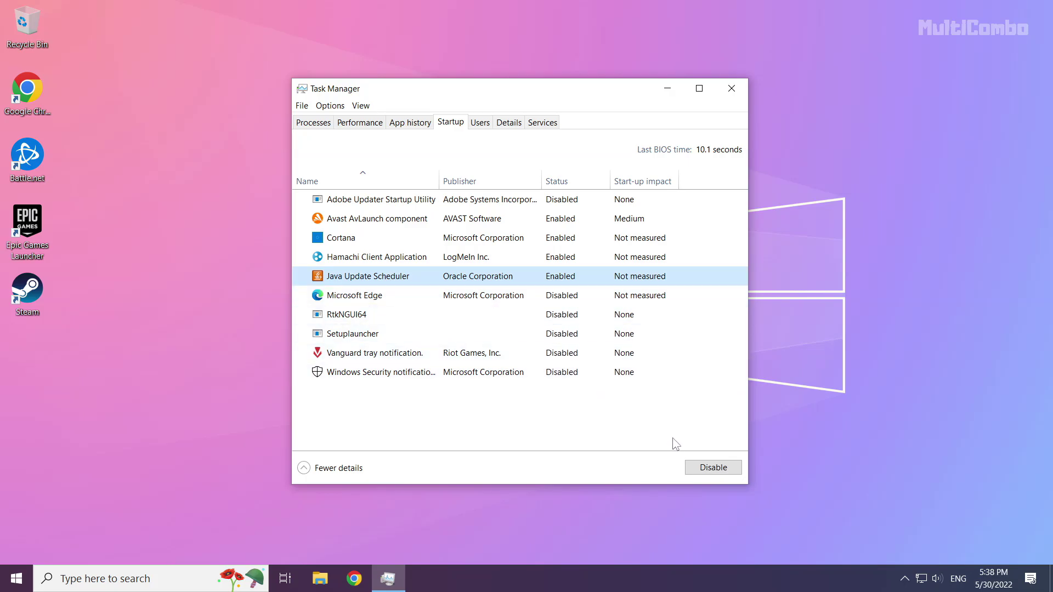
{"action": "left_click", "coordinate": [715, 467]}
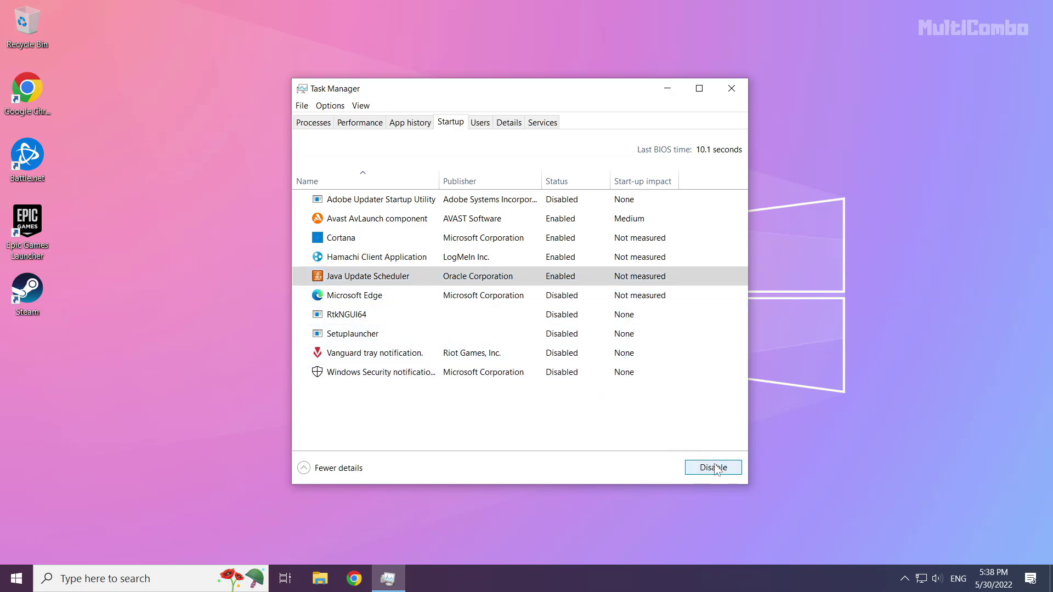
{"action": "left_click", "coordinate": [458, 261]}
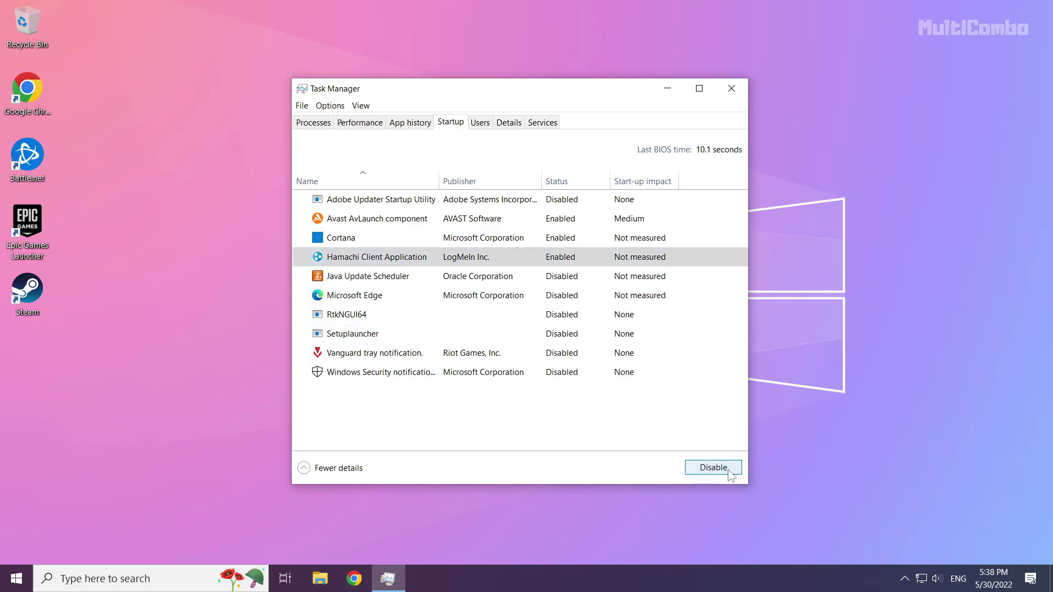
{"action": "left_click", "coordinate": [727, 469]}
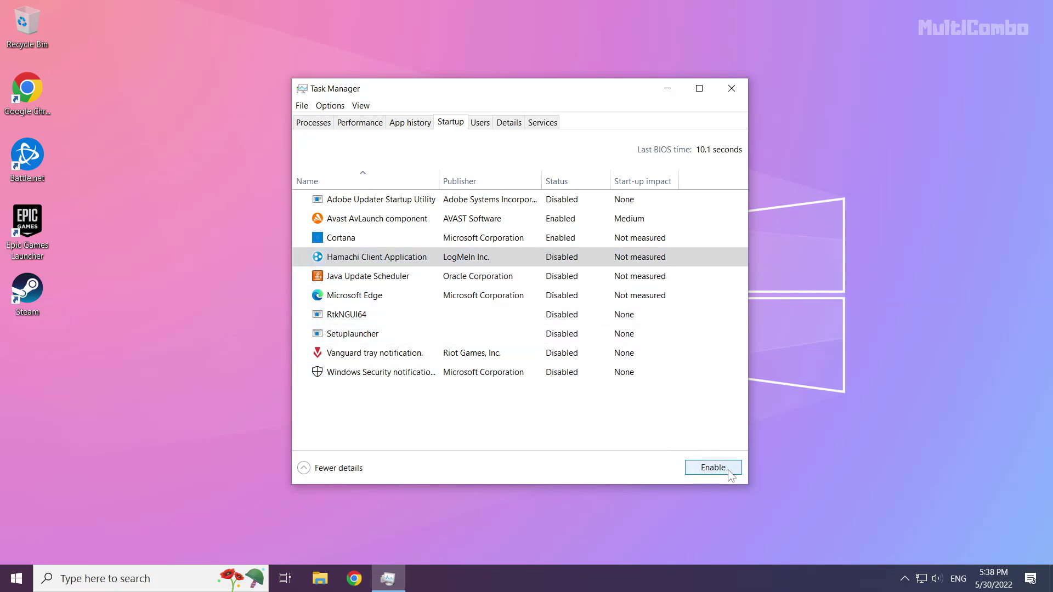
{"action": "left_click", "coordinate": [506, 244]}
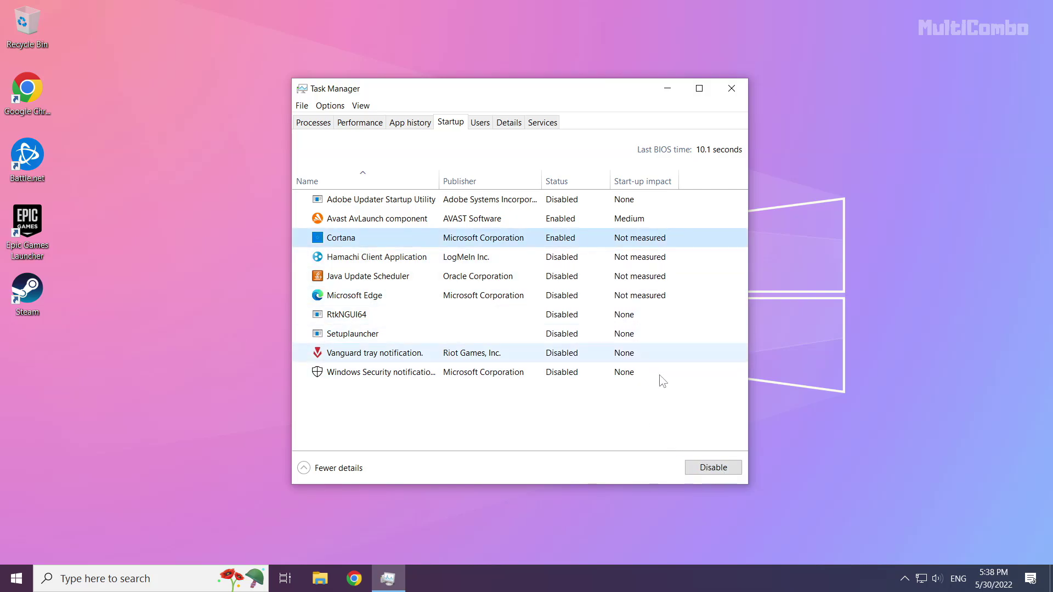
{"action": "left_click", "coordinate": [715, 470]}
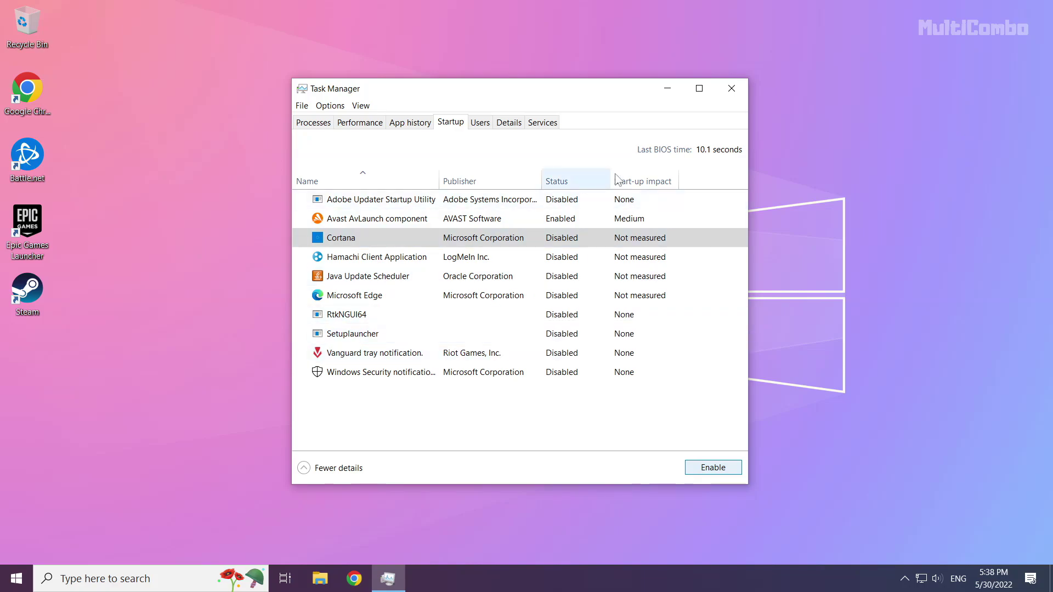
Close Task Manager and bring up the Start menu's Sleep, Shut down and Restart options.
{"action": "left_click", "coordinate": [733, 90]}
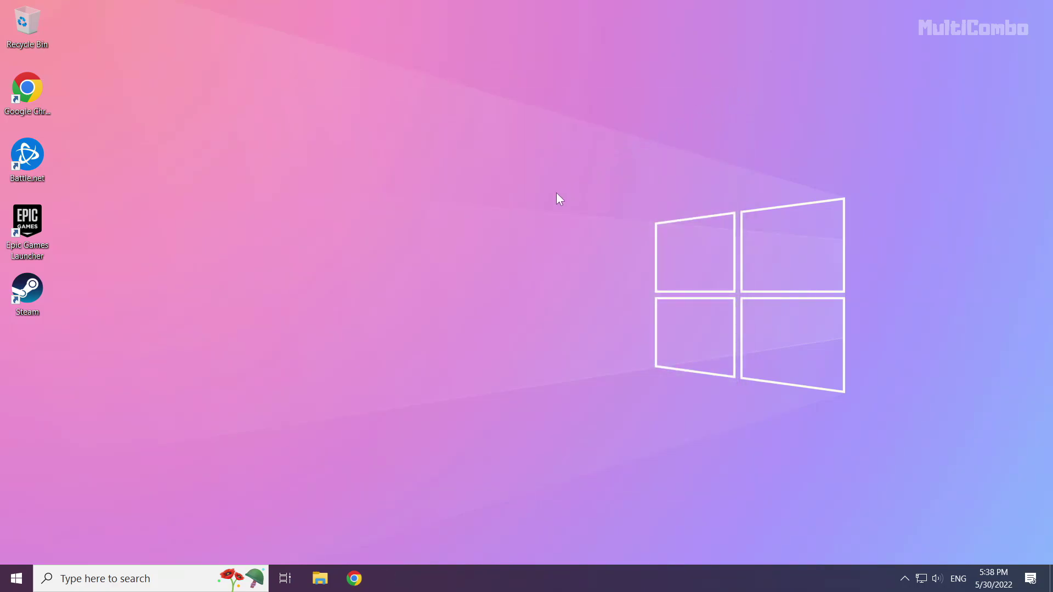
{"action": "left_click", "coordinate": [18, 581]}
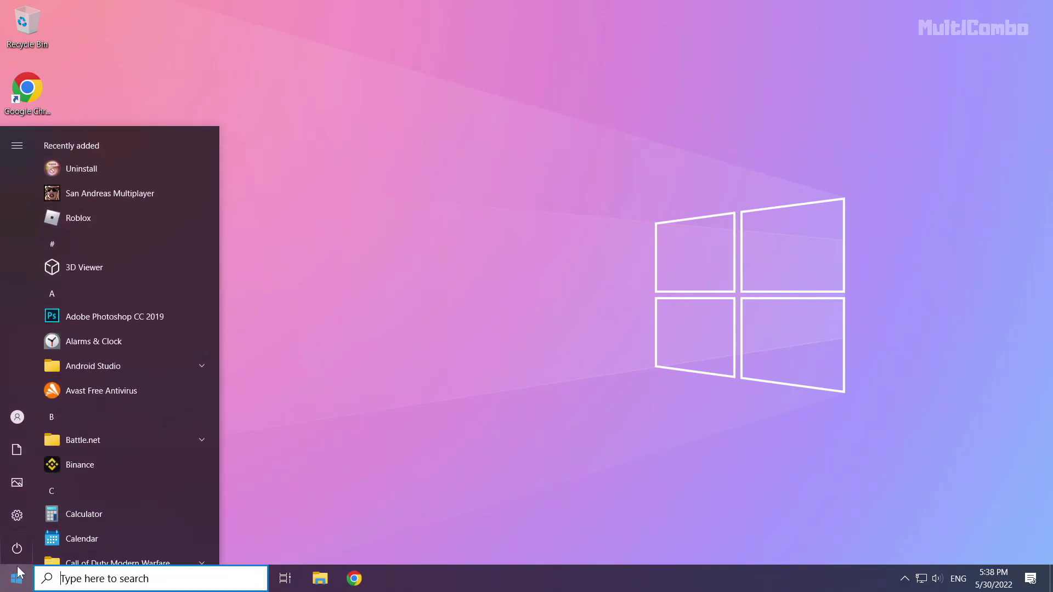
{"action": "left_click", "coordinate": [17, 549]}
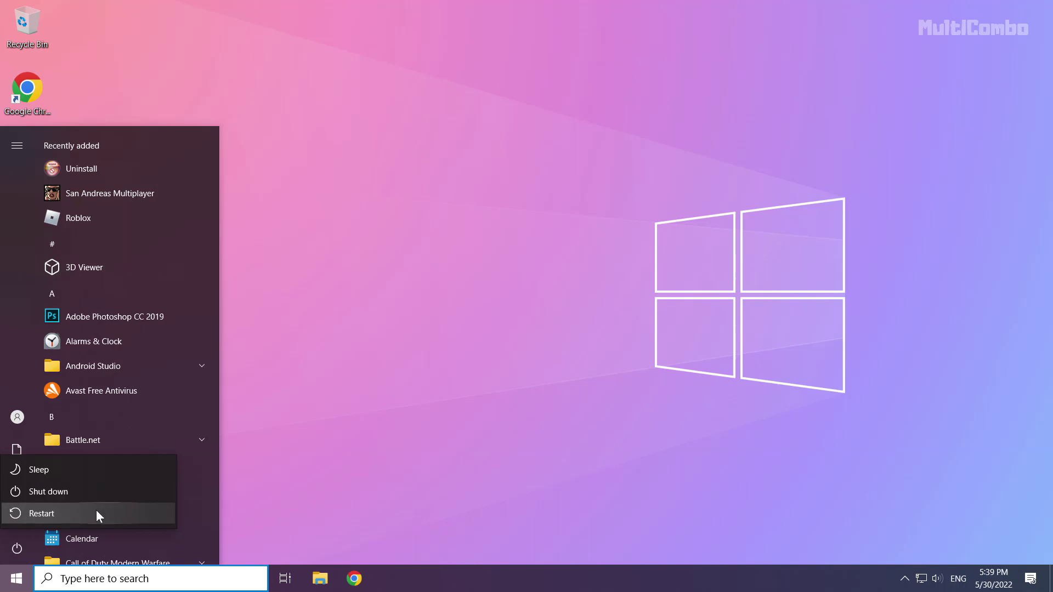